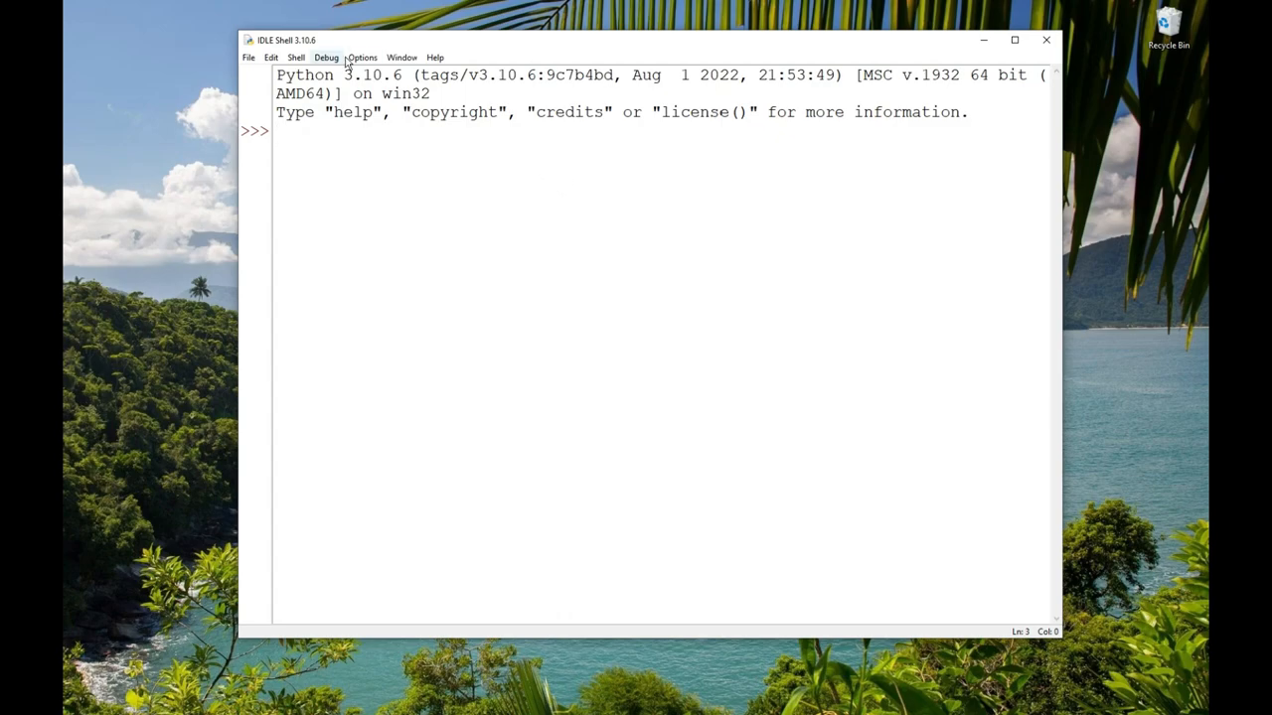
Start a new untitled script window and bring it fully into view.
left_click(248, 58)
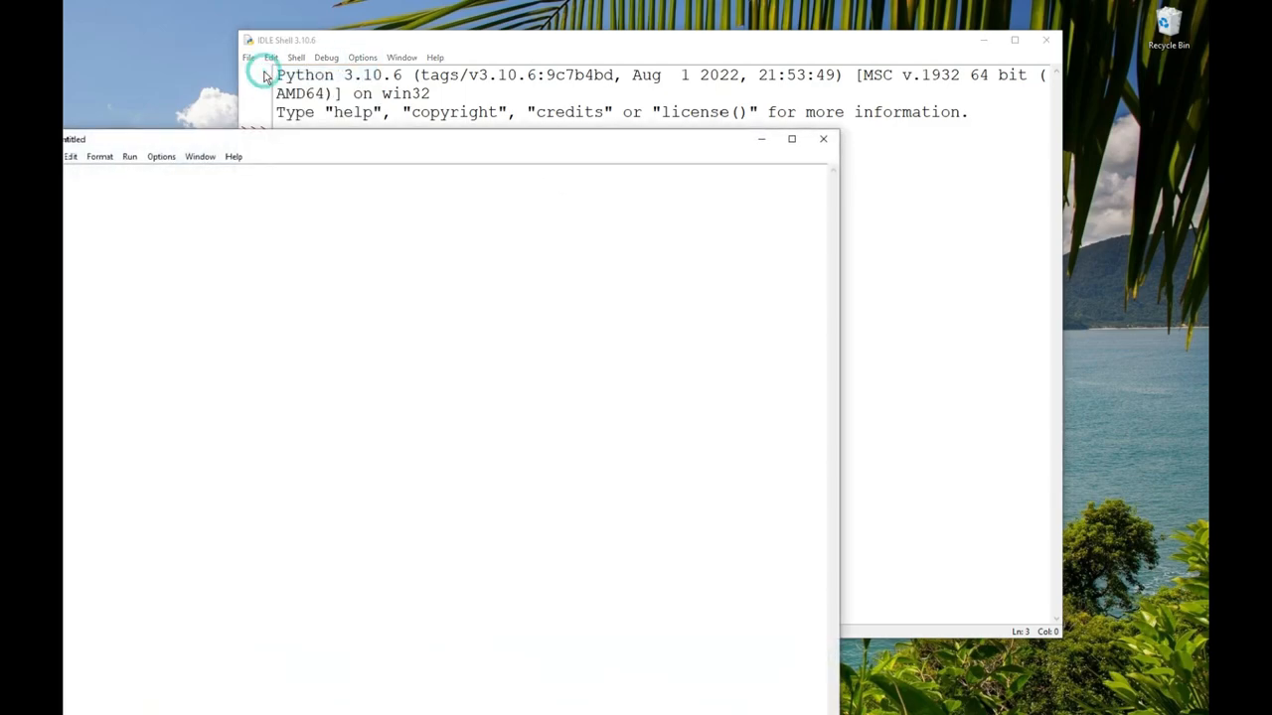
left_click_drag(520, 139, 644, 65)
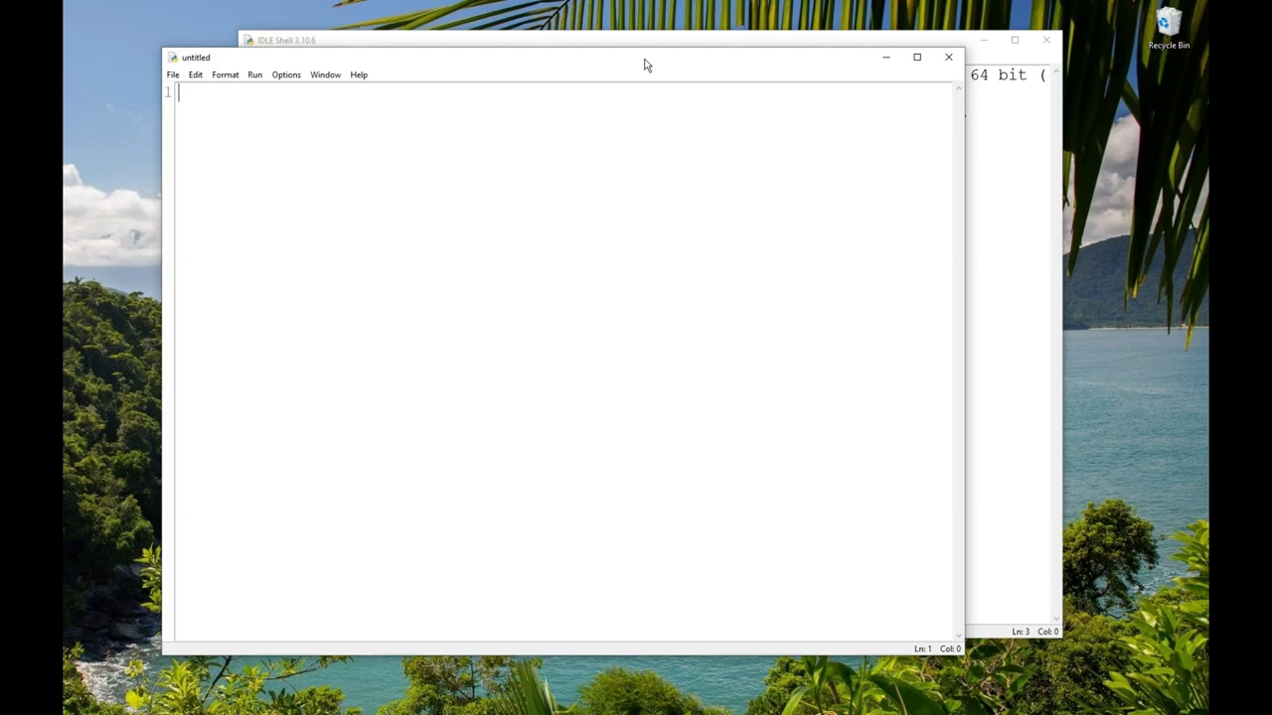
type("\"\"\"")
Write the triple-quoted docstring about the favorite ice cream flavor and the coffee message.
key("Return")
key("Tab")
type("Obtain the user's favorite f")
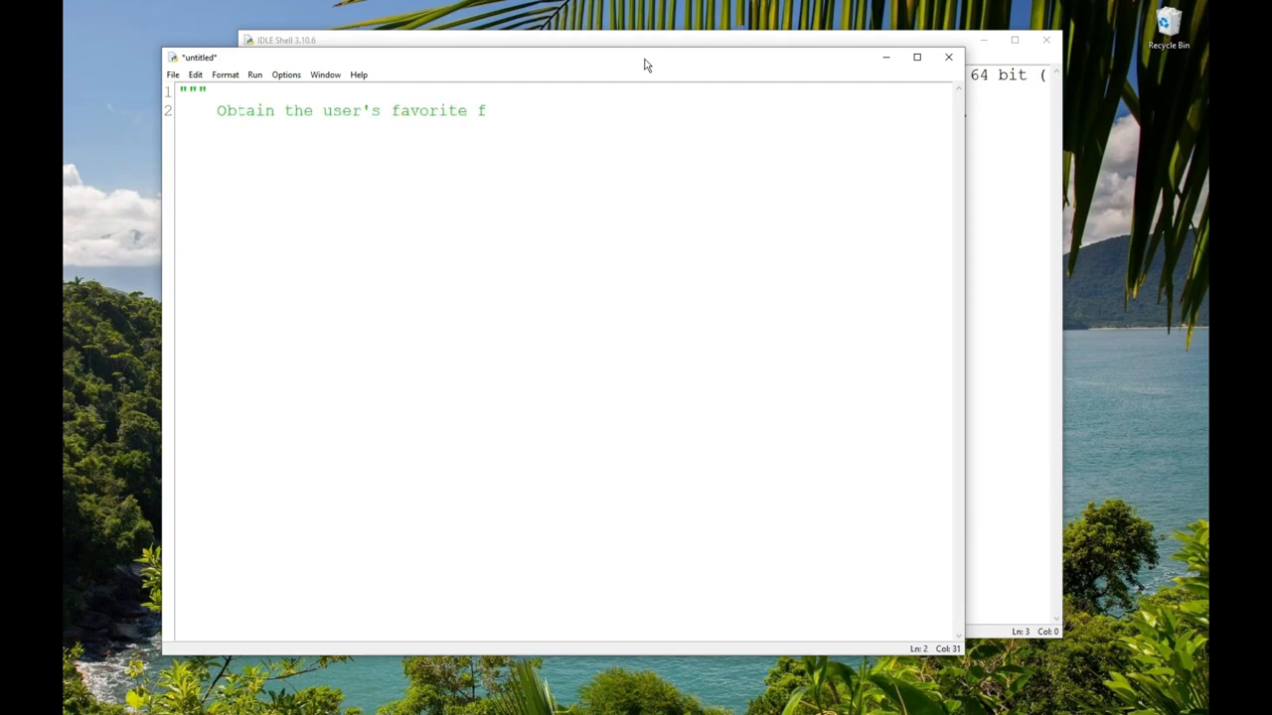
type("lavor of ice cream and print a special")
key("BackSpace")
key("BackSpace")
key("BackSpace")
key("Return")
type("print a specia")
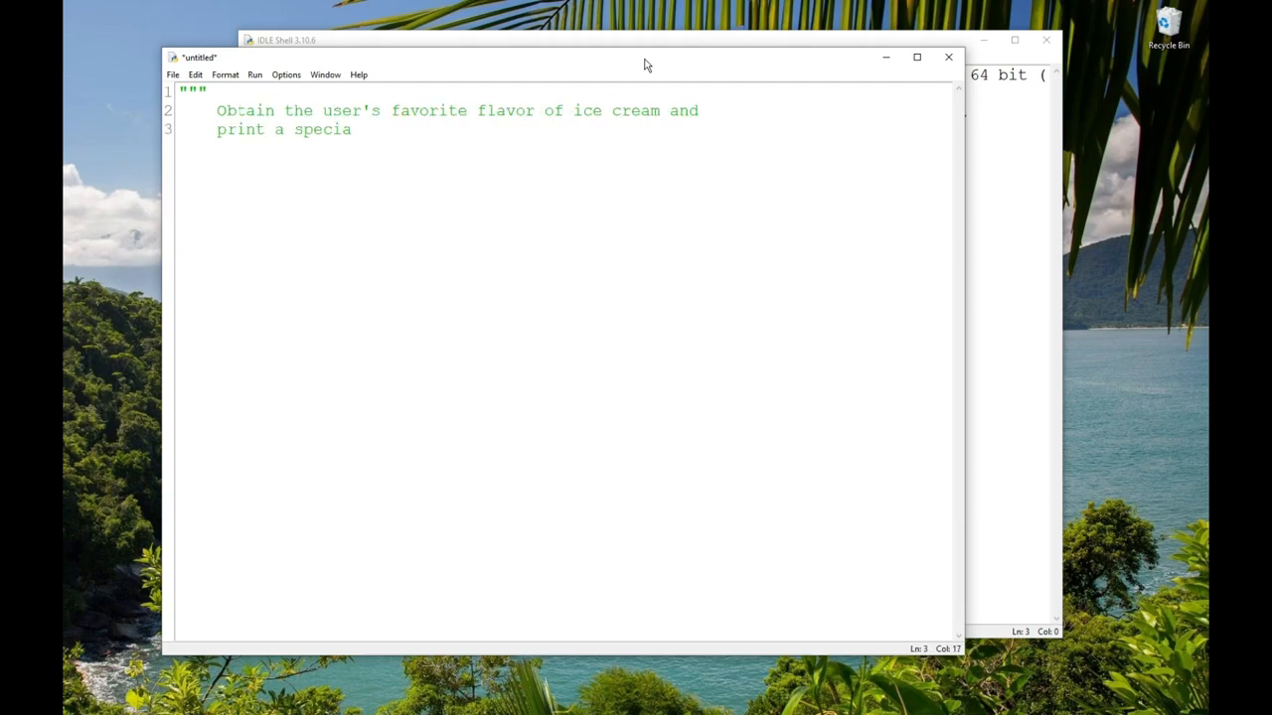
type("l message if it's coffee.")
key("Return")
key("BackSpace")
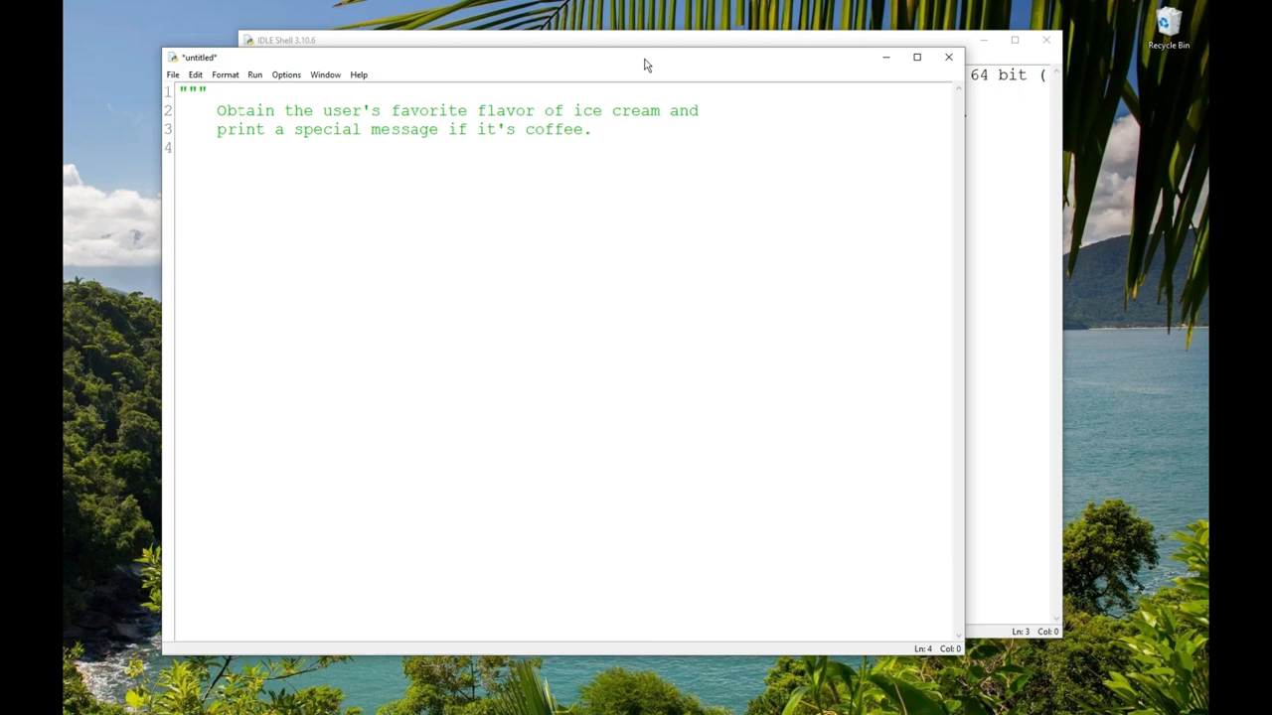
type("\"\"\"")
key("Return")
key("Return")
type("# Annotate var")
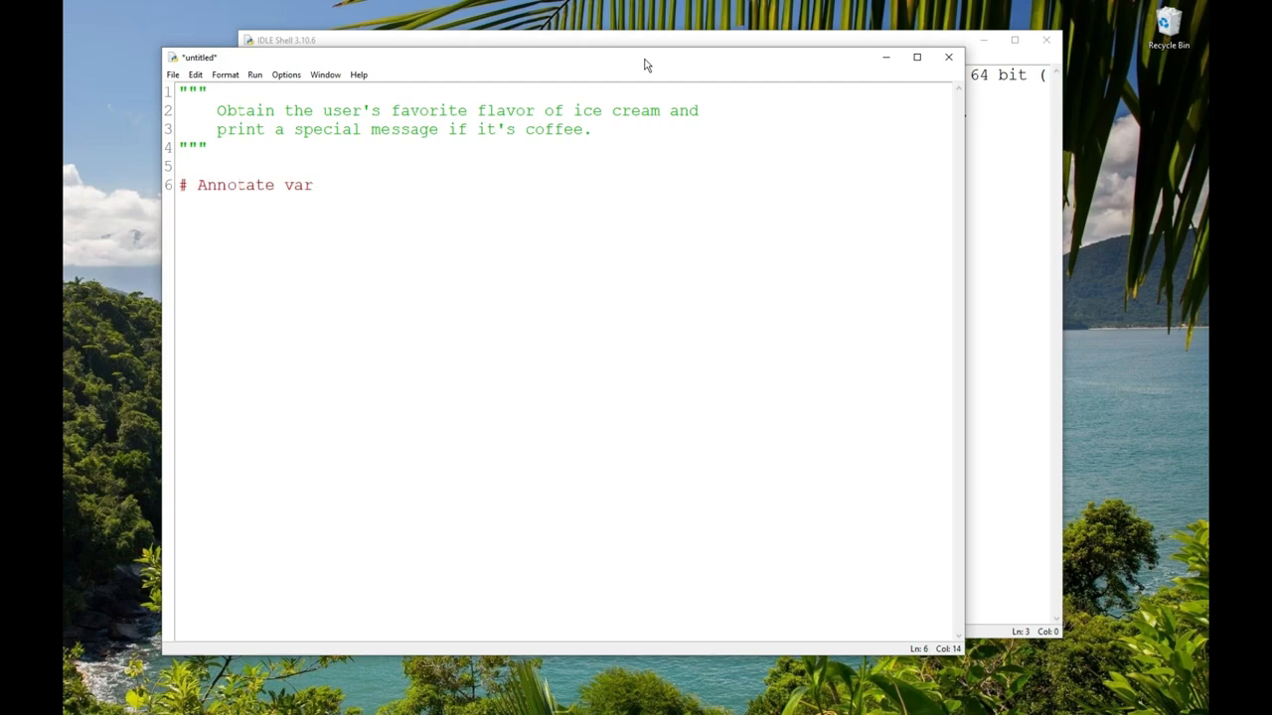
type("iables.")
Add '# Annotate variables.', 'favorite_flavor: str', and the input() line asking for the favorite flavor.
key("Return")
type("favr")
key("BackSpace")
type("orite_f")
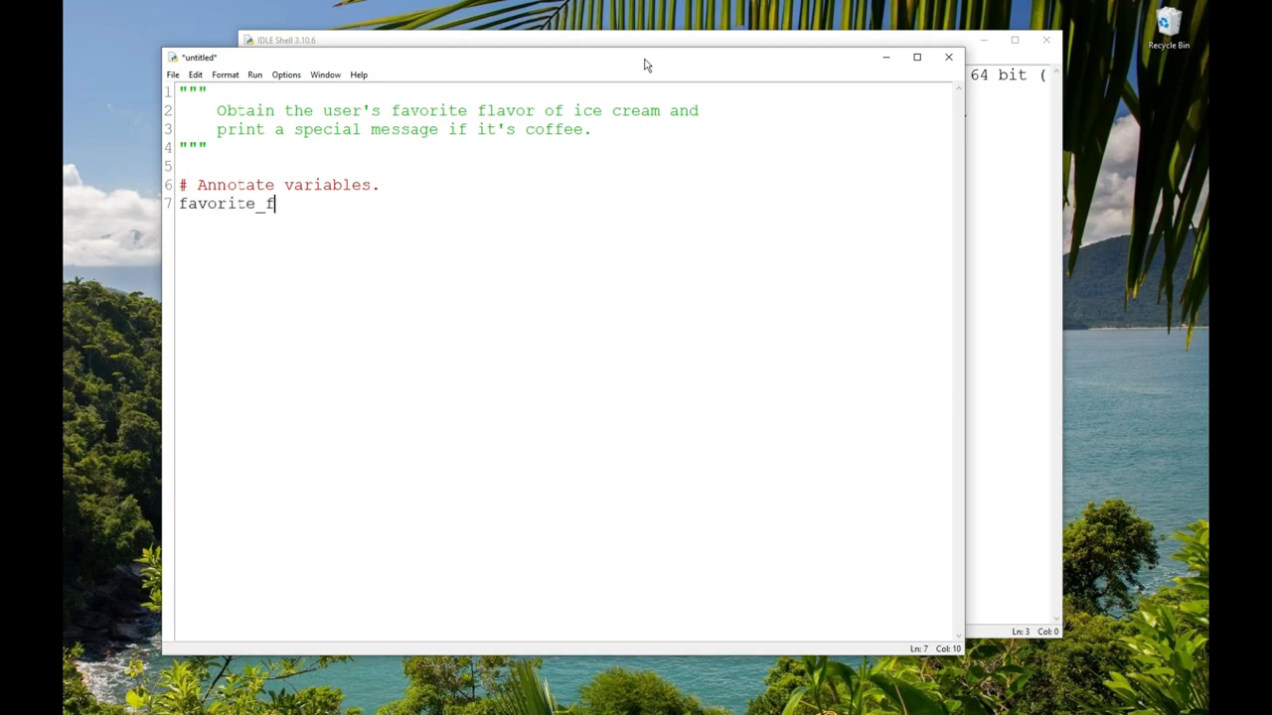
type("lavor: str")
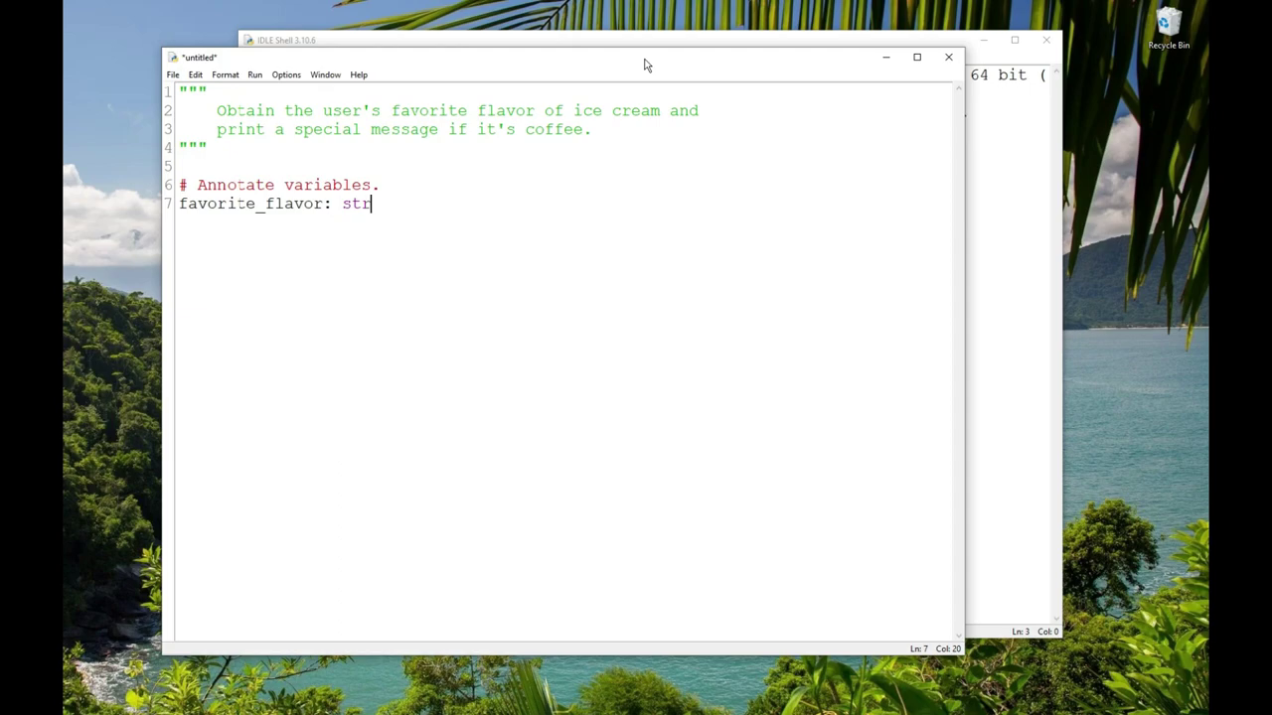
key("Return")
key("Return")
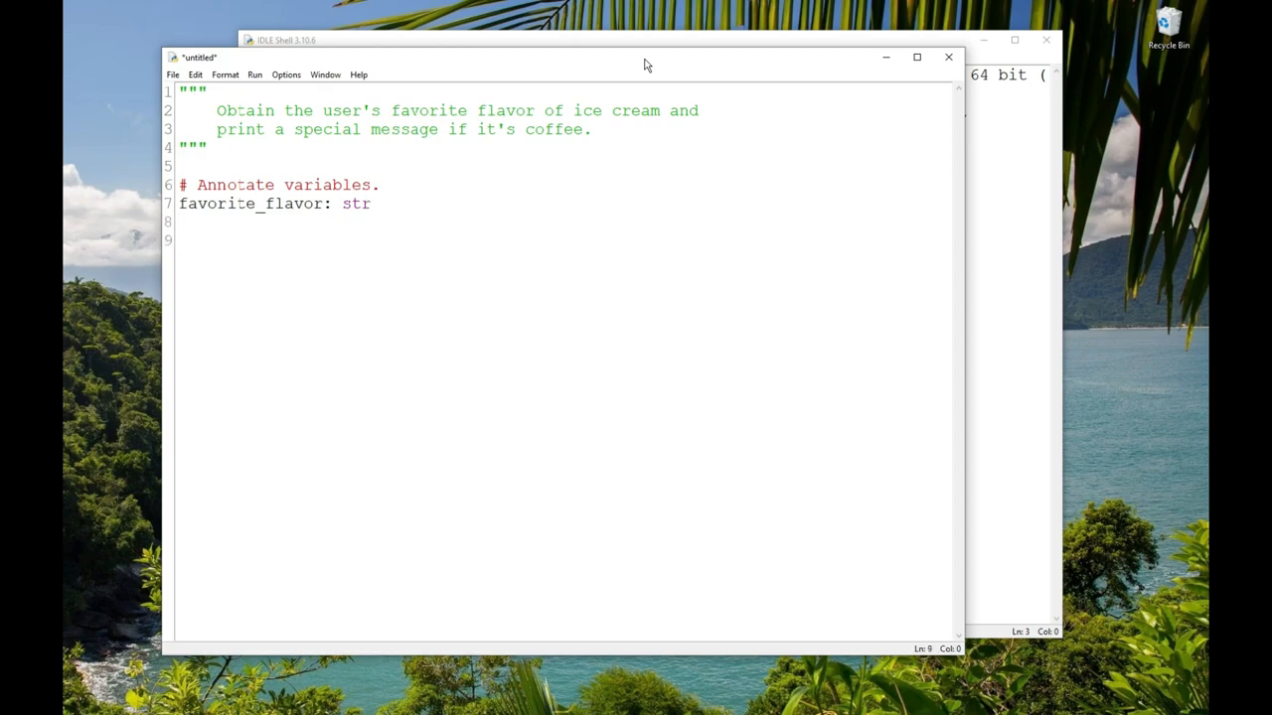
type("# Ask the user their")
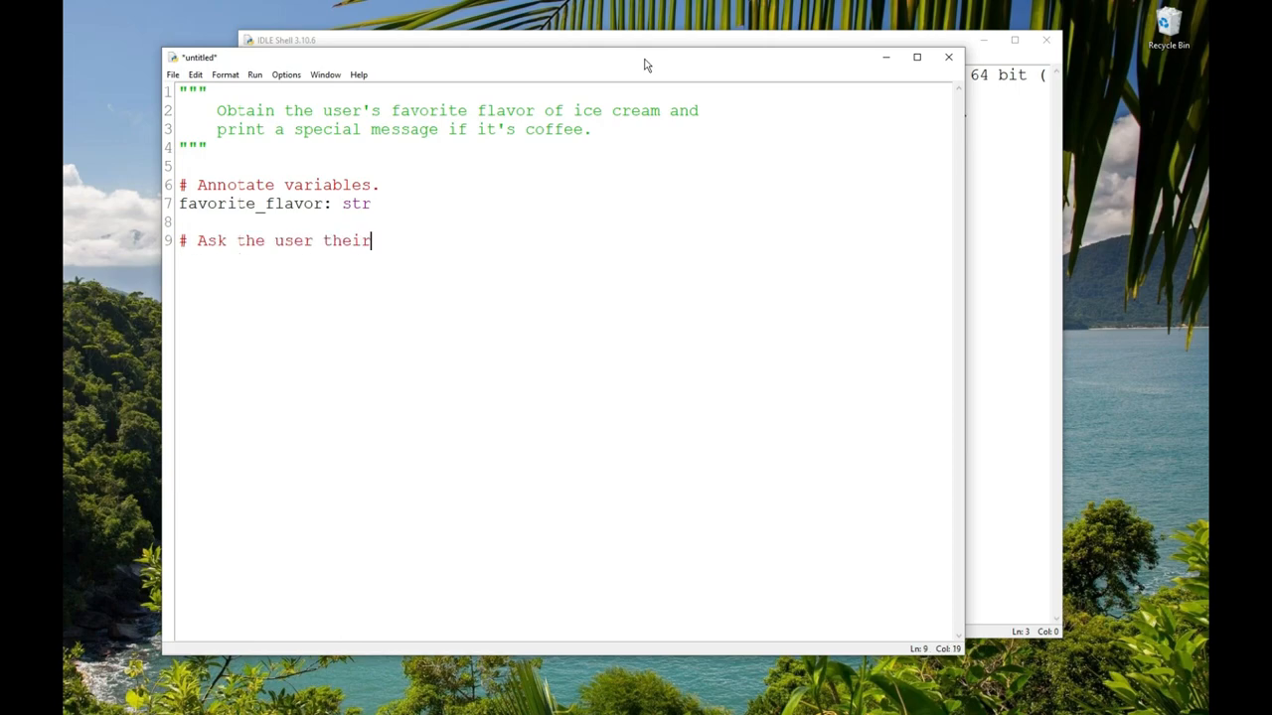
type(" favorite flavor.")
key("Return")
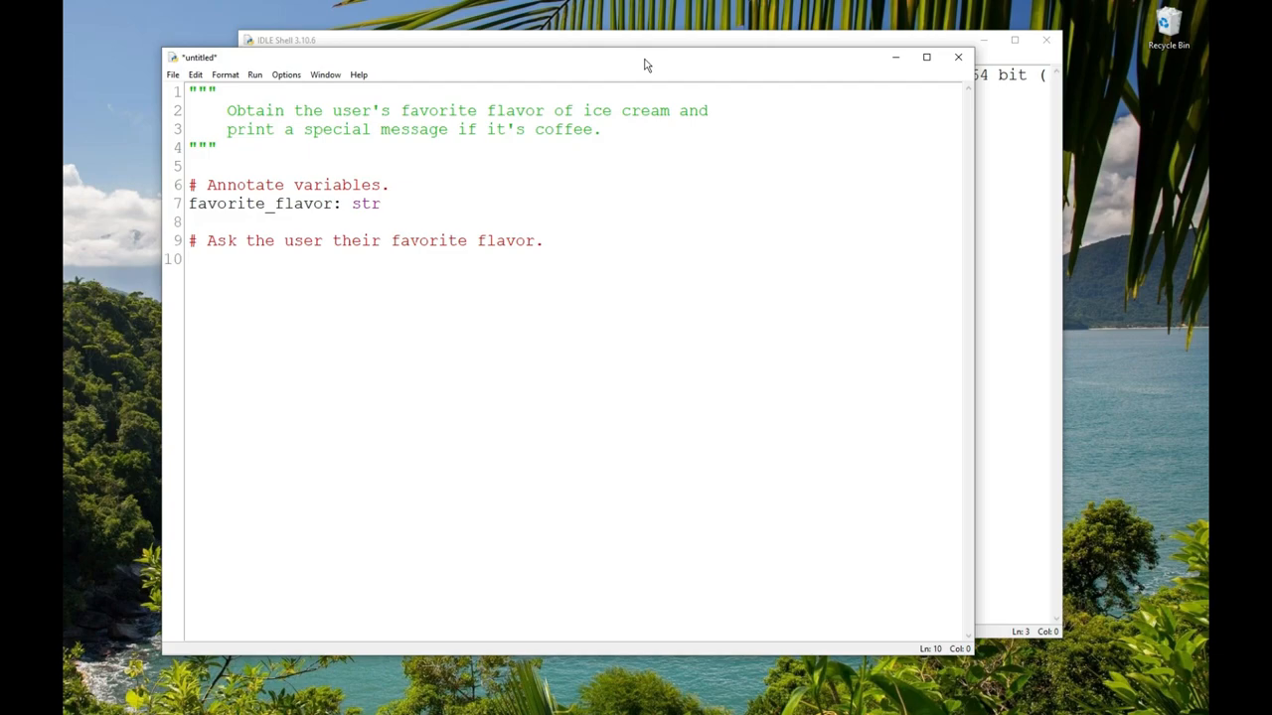
type("f")
type("avorite_flavor = input(\"What is your favorite ice cream fla")
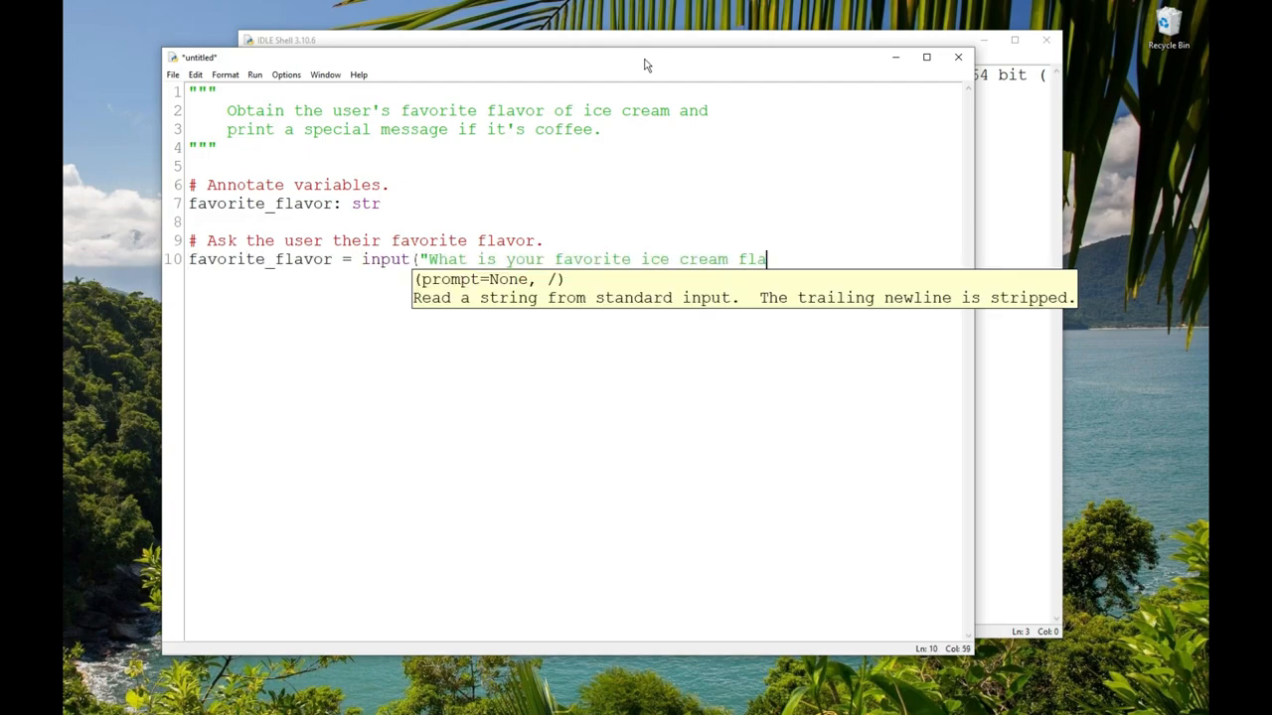
type("vor? \")")
key("Return")
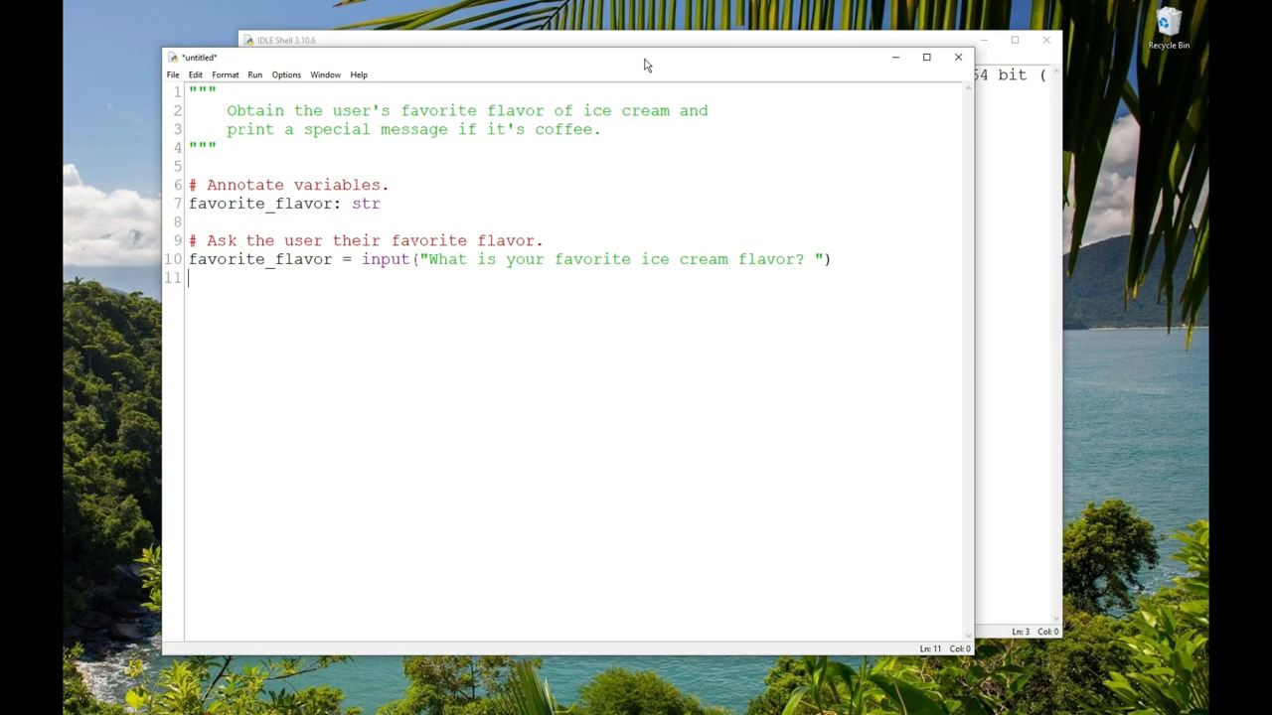
Save the script as ice_cream.py on the Desktop via Save As.
left_click(173, 74)
left_click(179, 173)
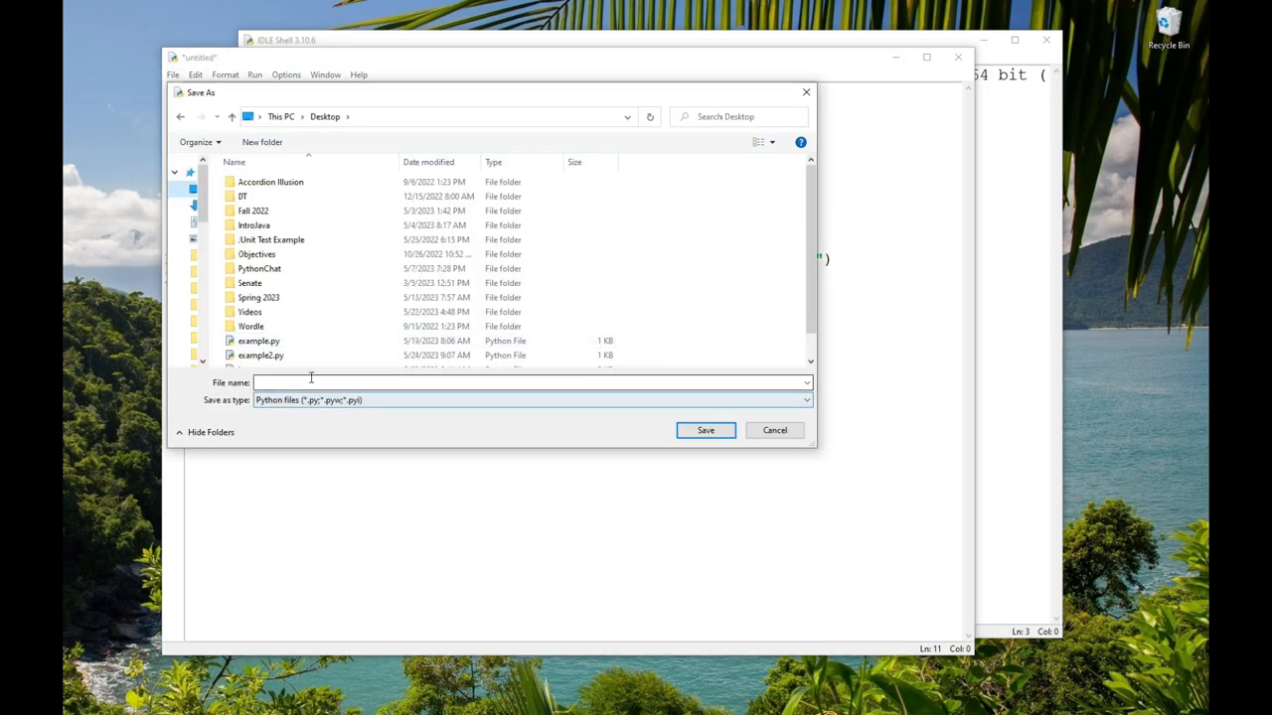
left_click(303, 383)
type("ice_cream")
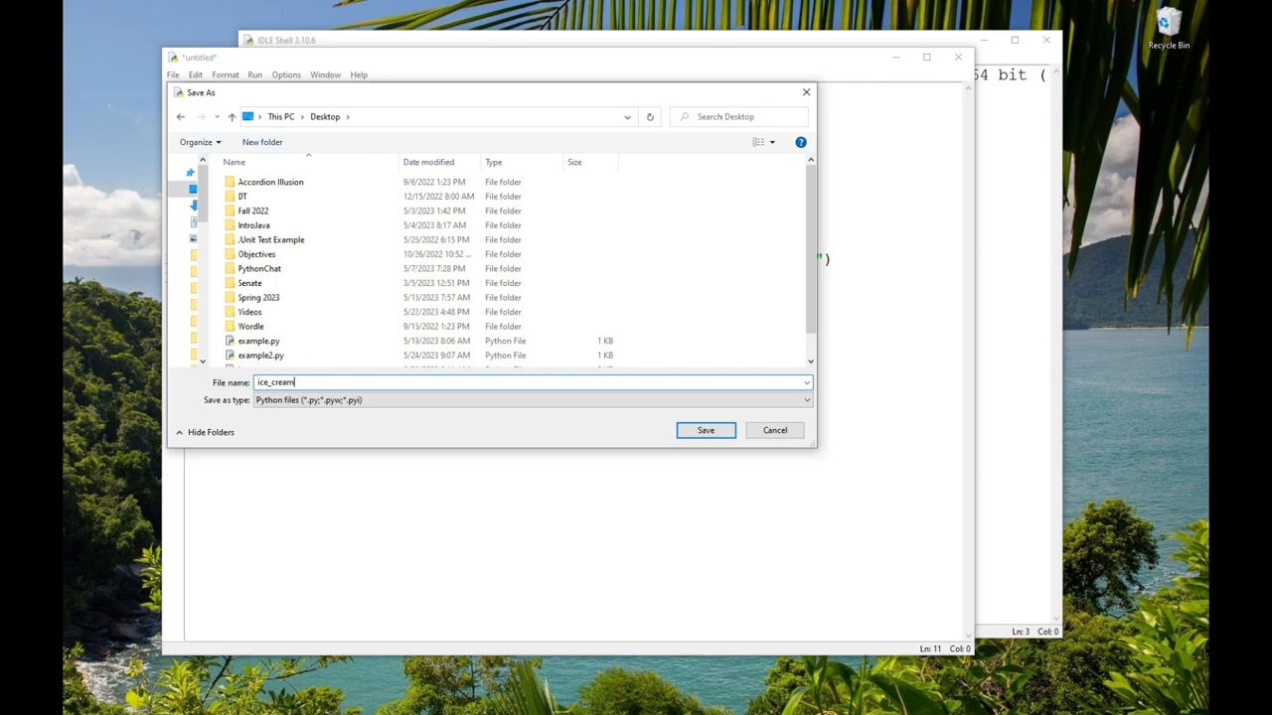
key("Return")
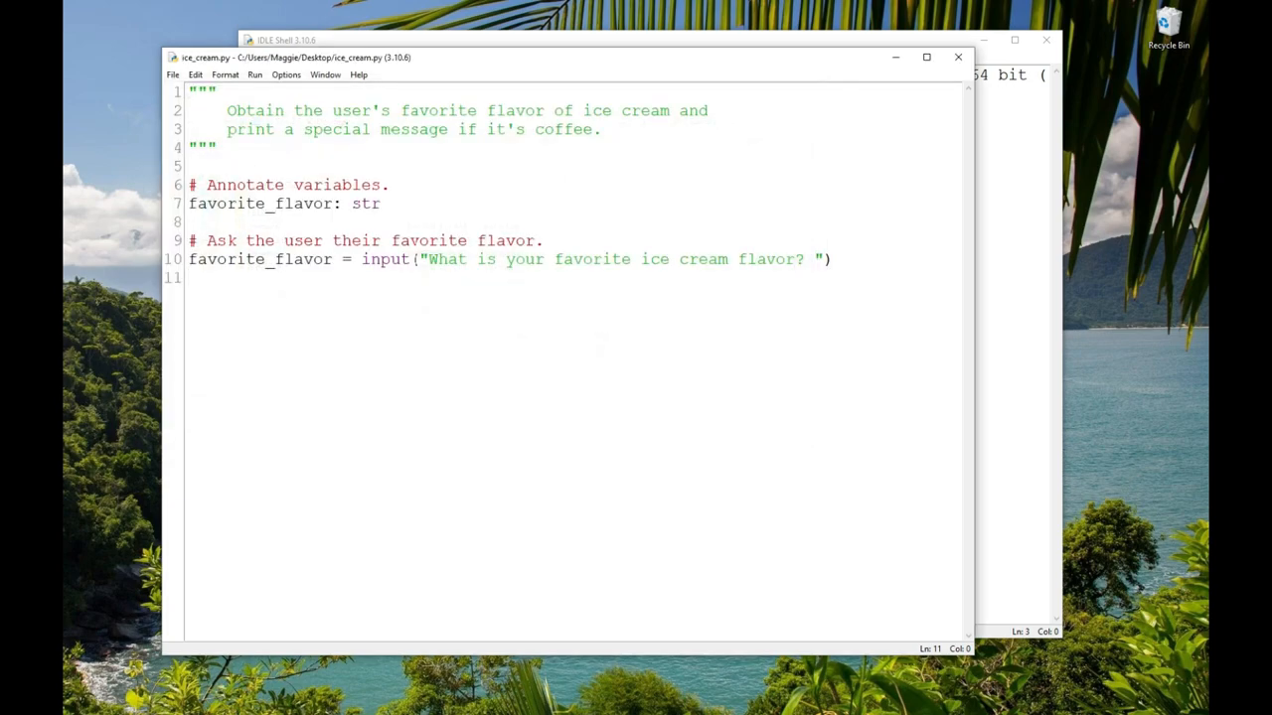
Run the script with F5, answer chocolate at the prompt, and return to the editor.
key("F5")
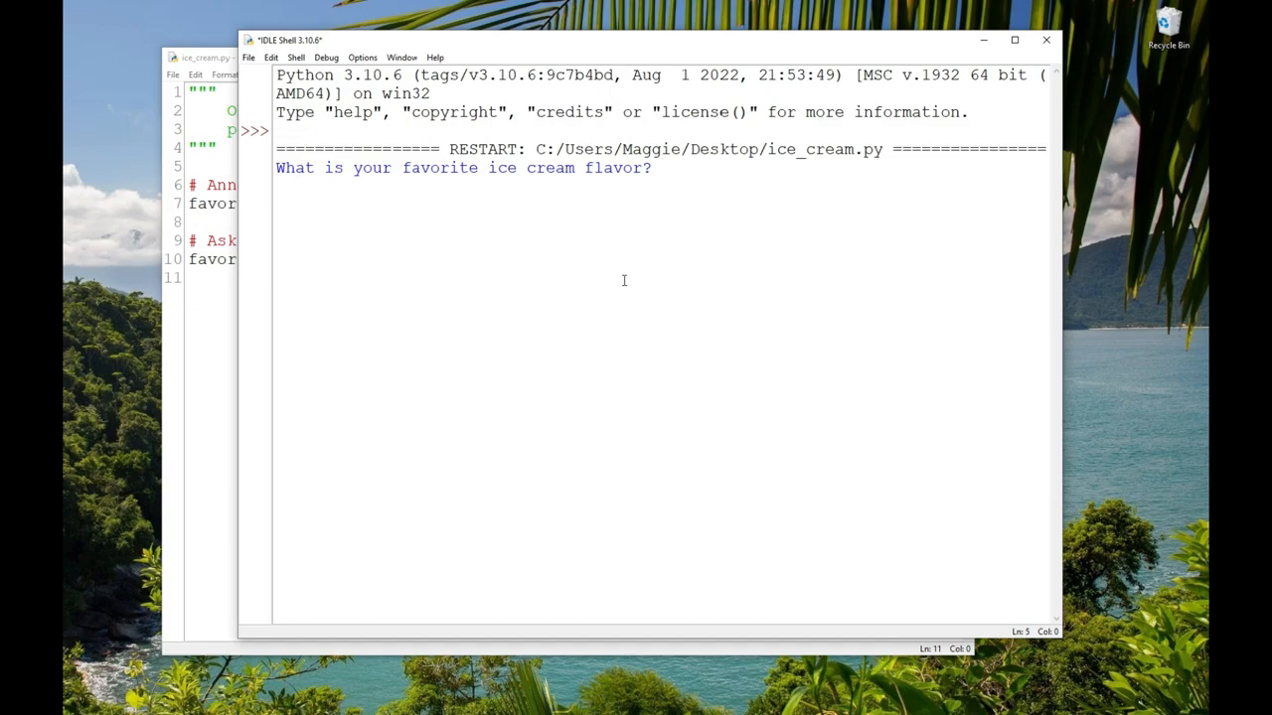
type("chocolate")
key("Return")
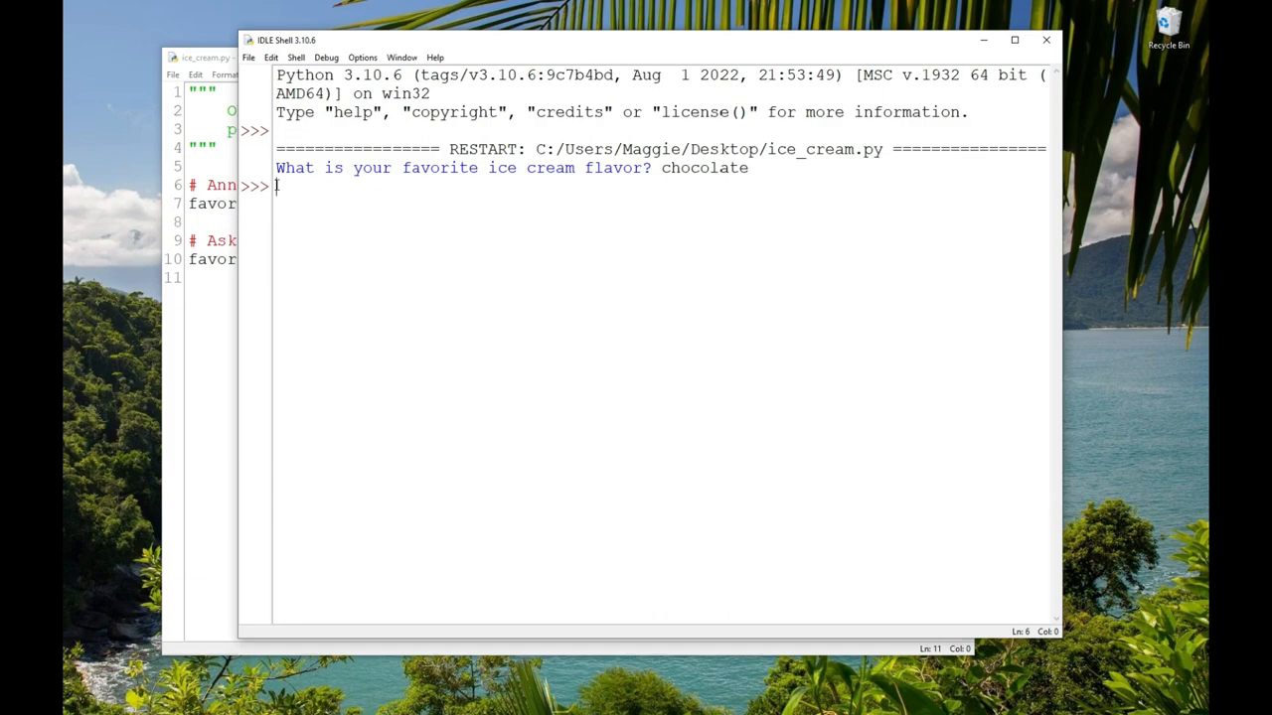
left_click(221, 296)
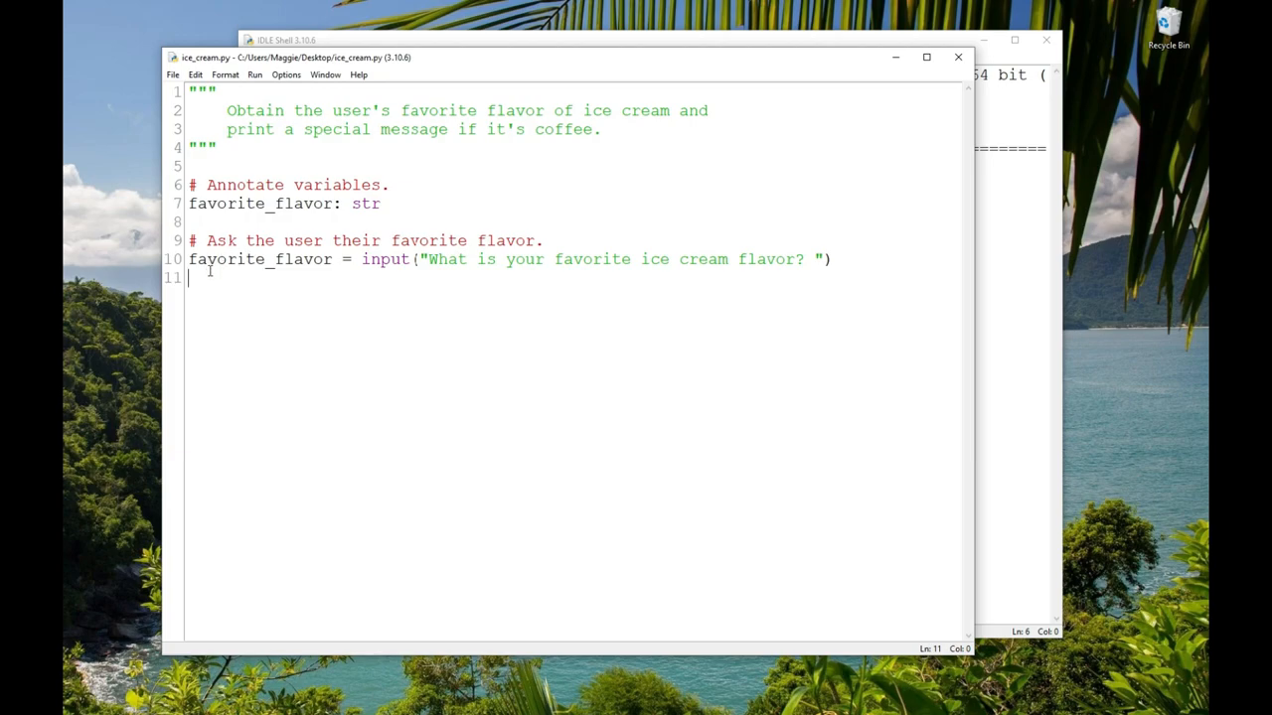
Add the if check for "coffee" printing "You must be from Rhode Island!".
key("Return")
type("i")
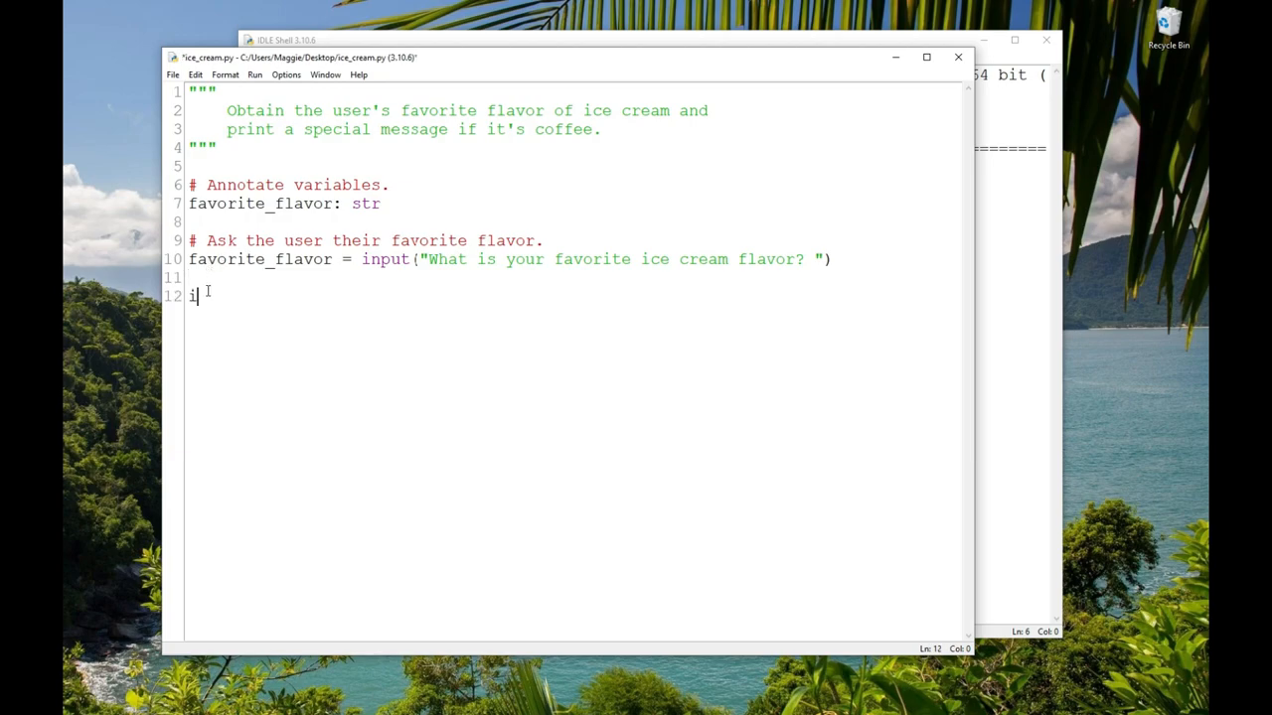
type("f favorite_f")
type("lavor =")
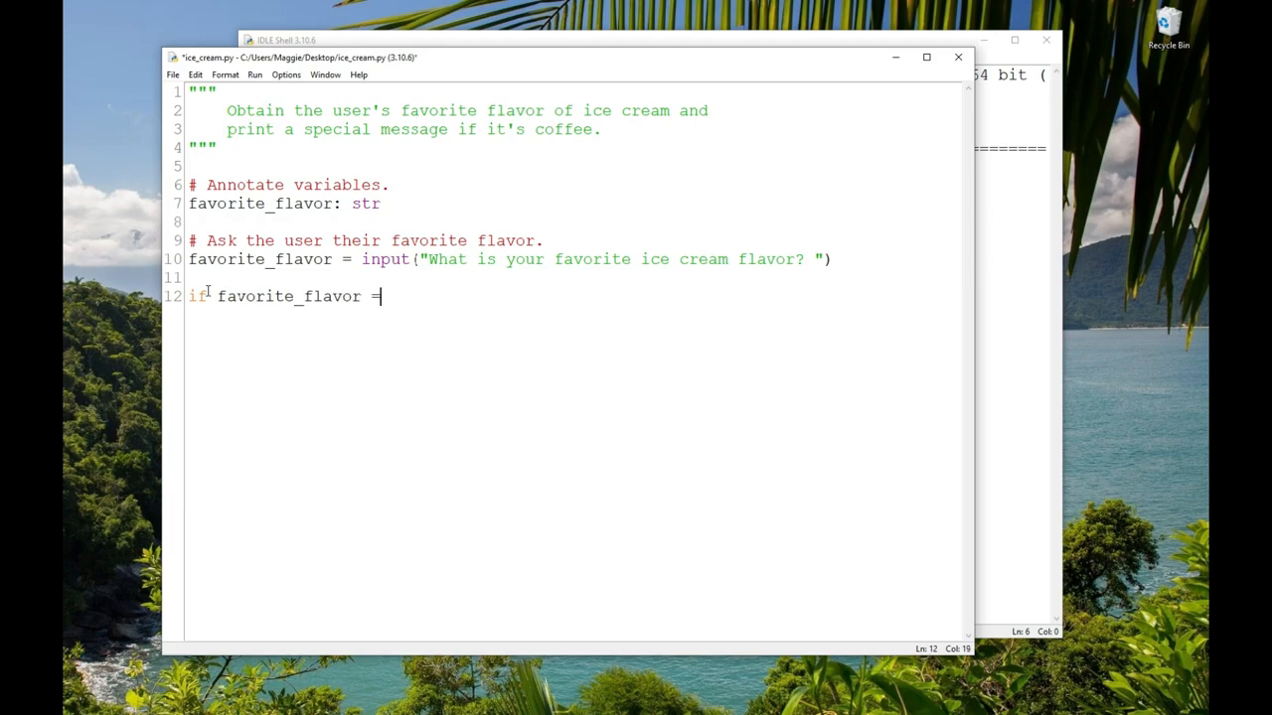
type("= \"coffee\"")
type(":")
key("Return")
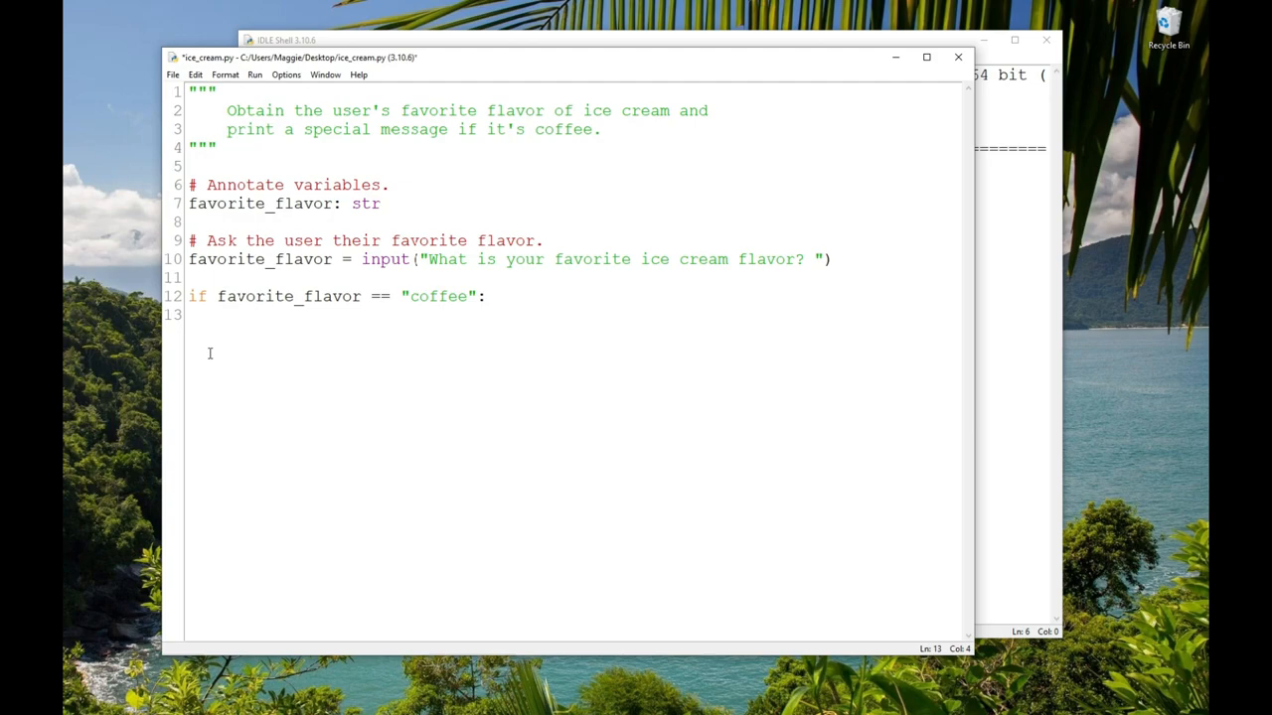
type("print(\"")
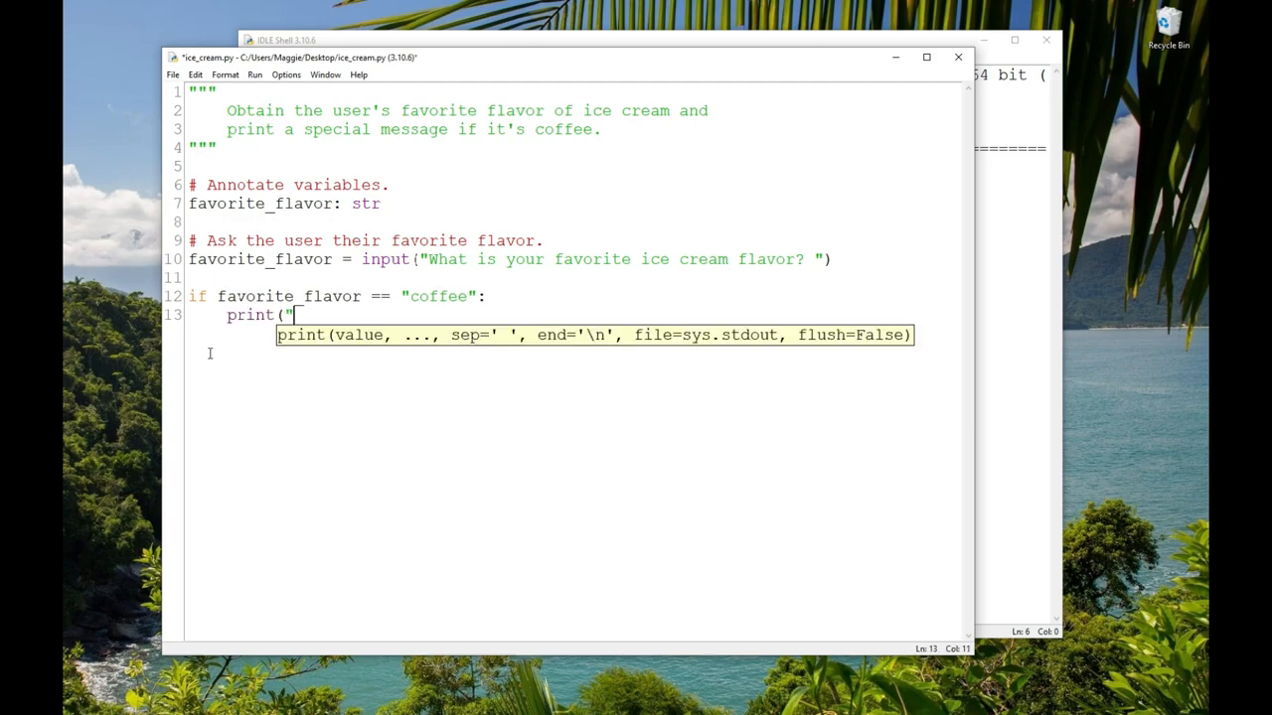
type("You must be from Rhode Island!\")")
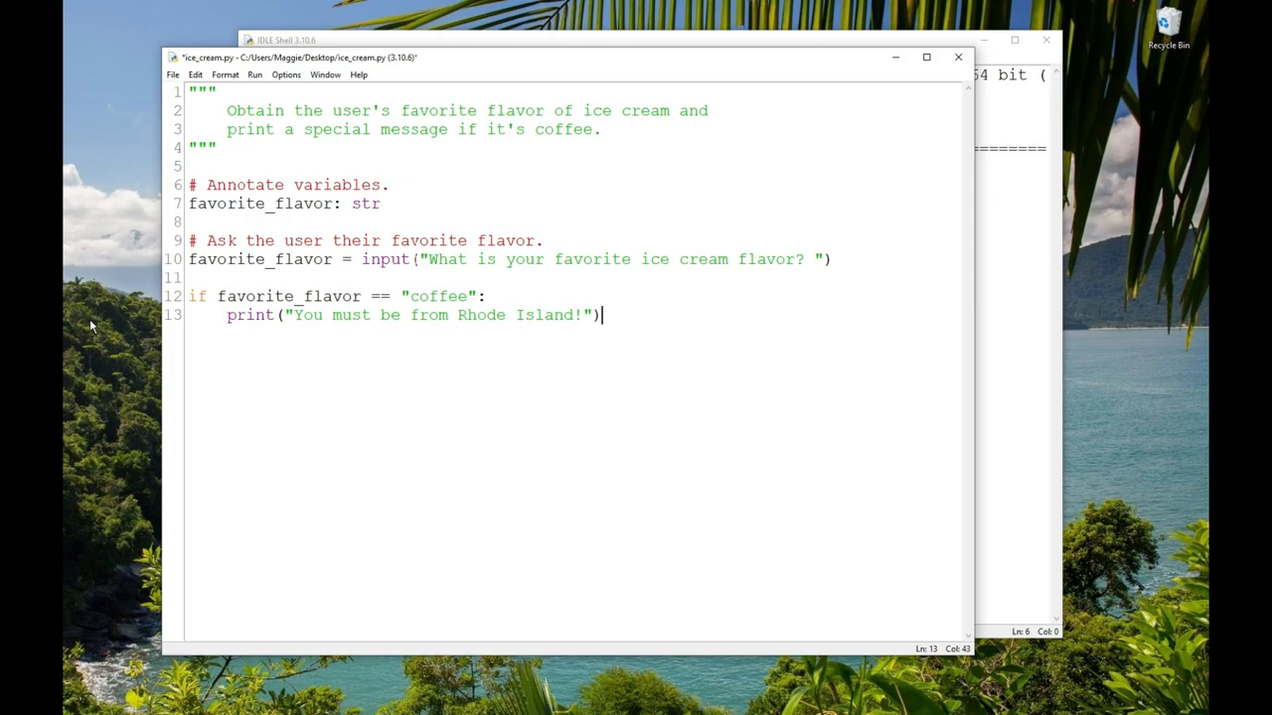
Insert a comment above the if explaining the coffee special message, and save.
left_click(195, 280)
key("Return")
type("# Print a special message if the ")
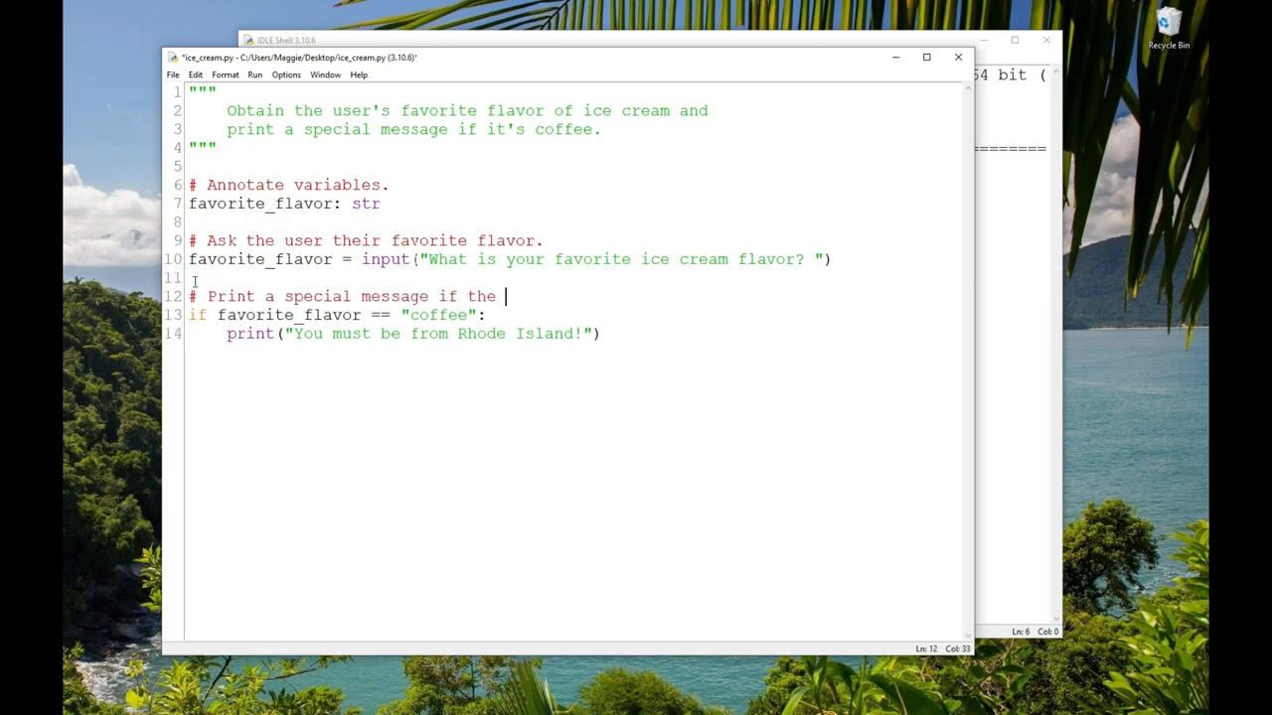
type("user's favorite ice cream flavor is coffee.")
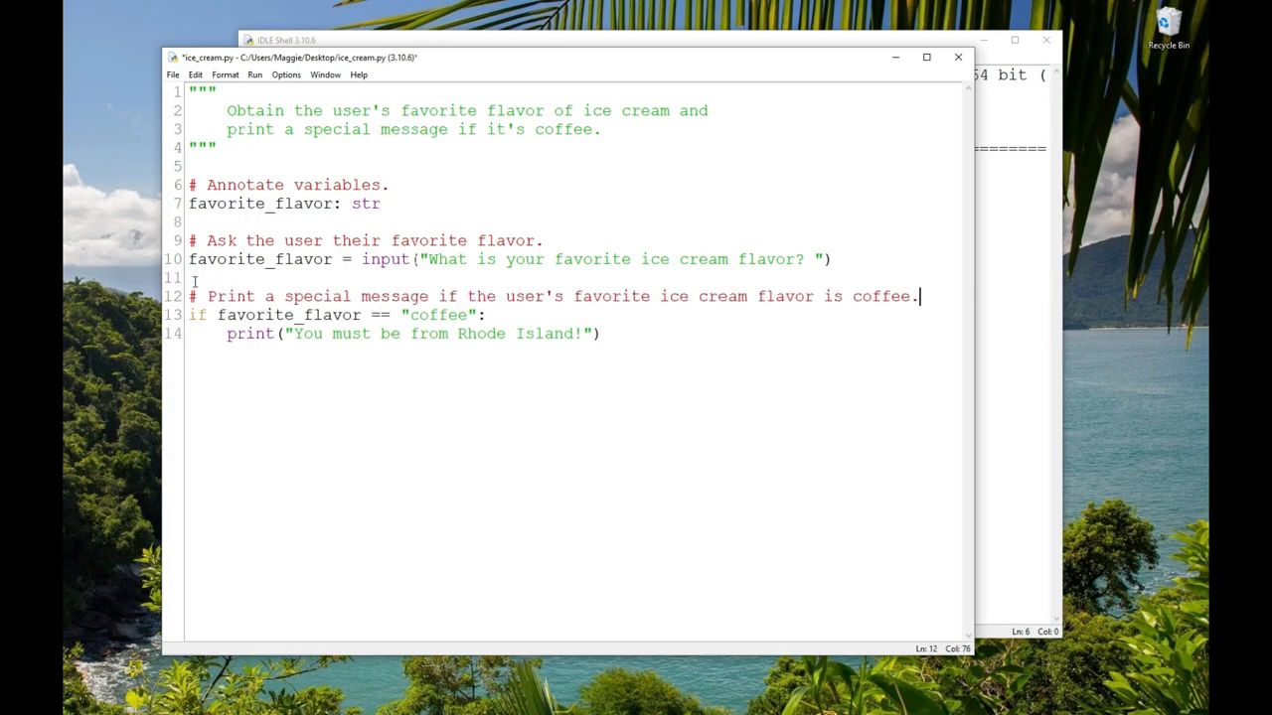
key("ctrl+s")
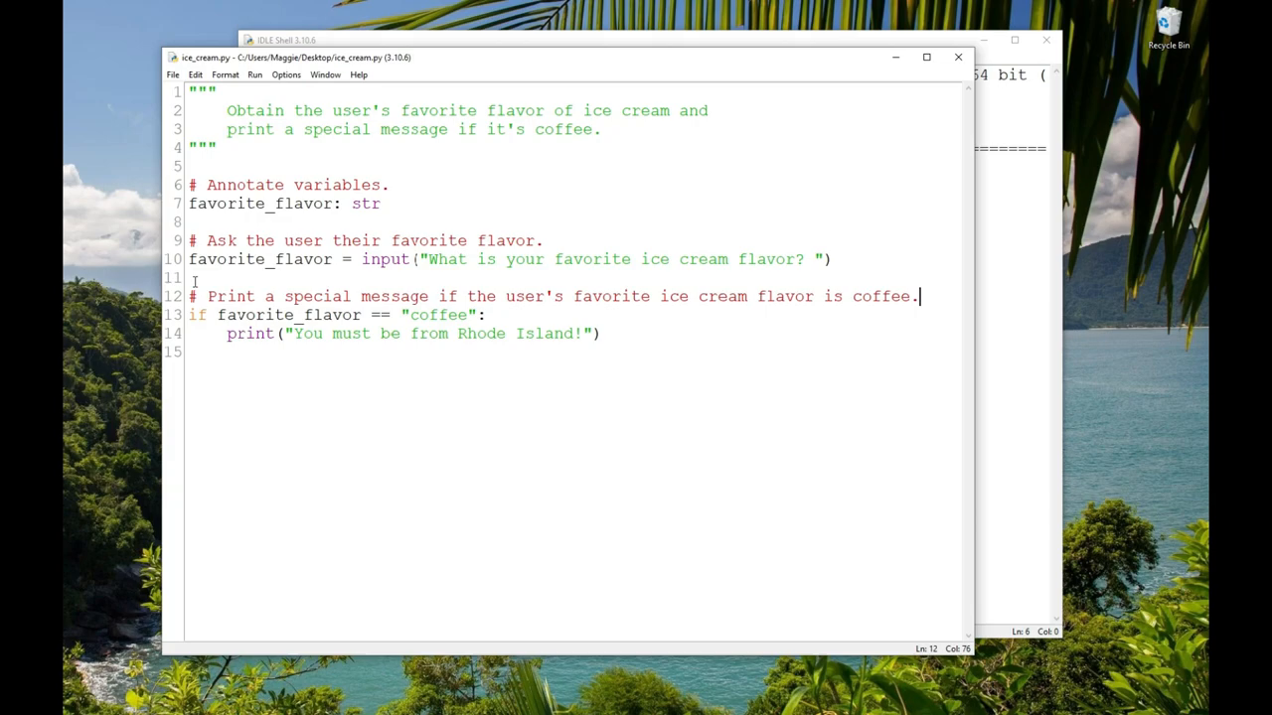
Run the script twice, answering chocolate then coffee to see the Rhode Island message.
key("F5")
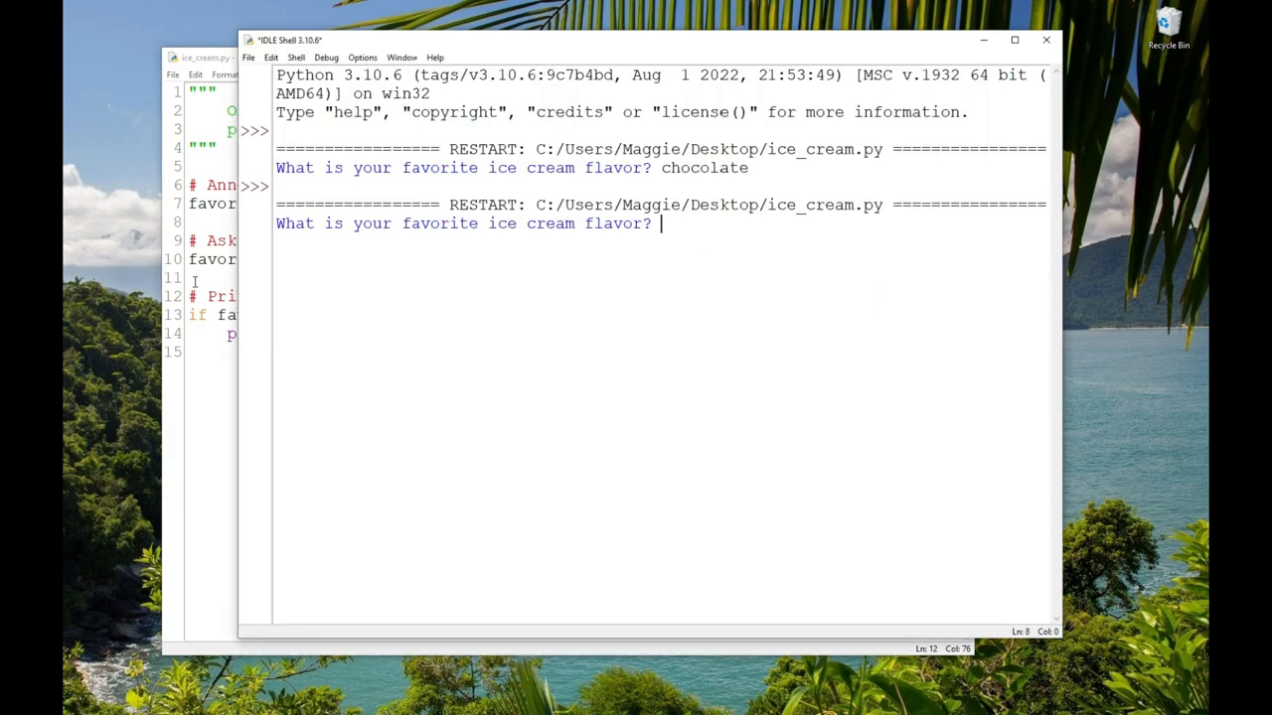
type("chocola")
type("te")
key("Return")
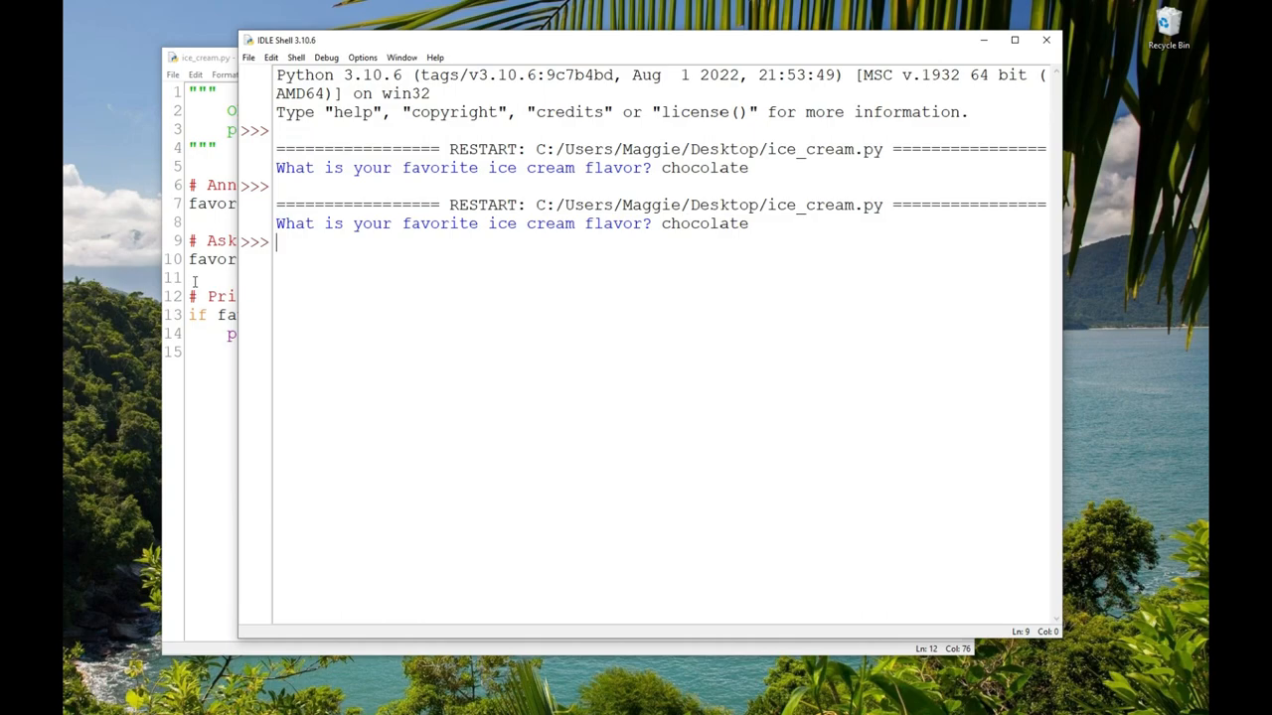
left_click(192, 185)
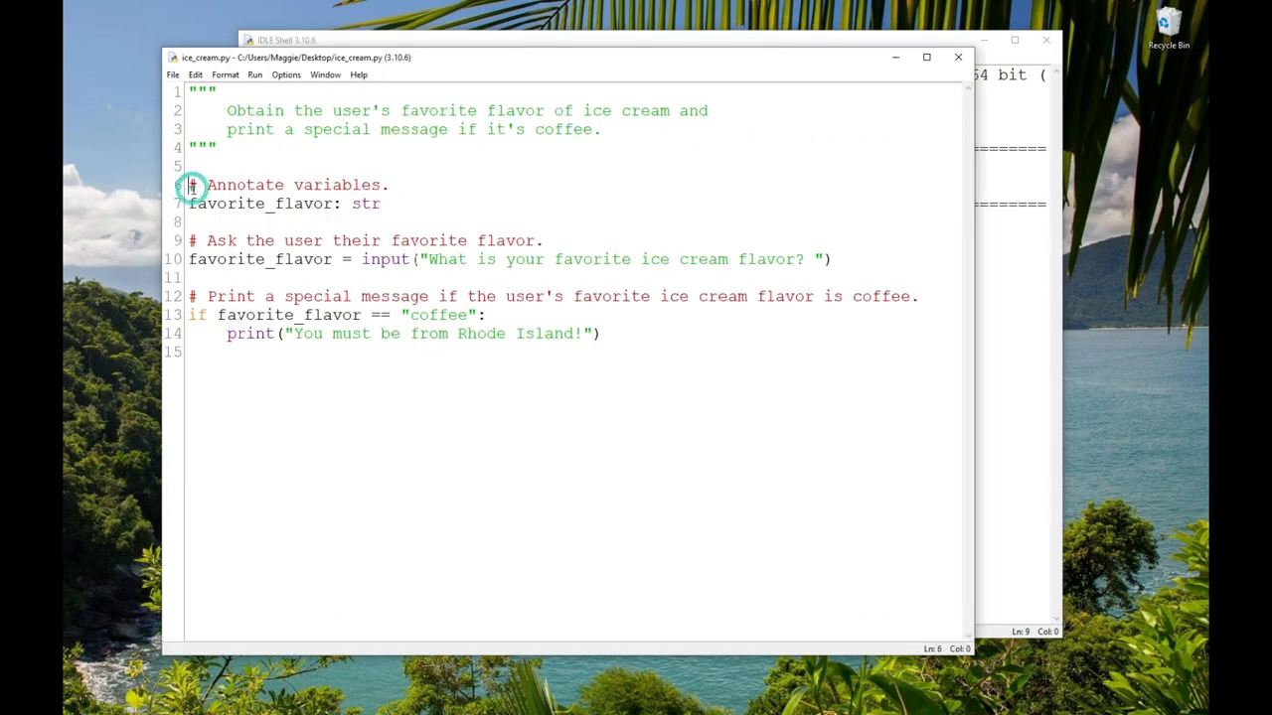
key("F5")
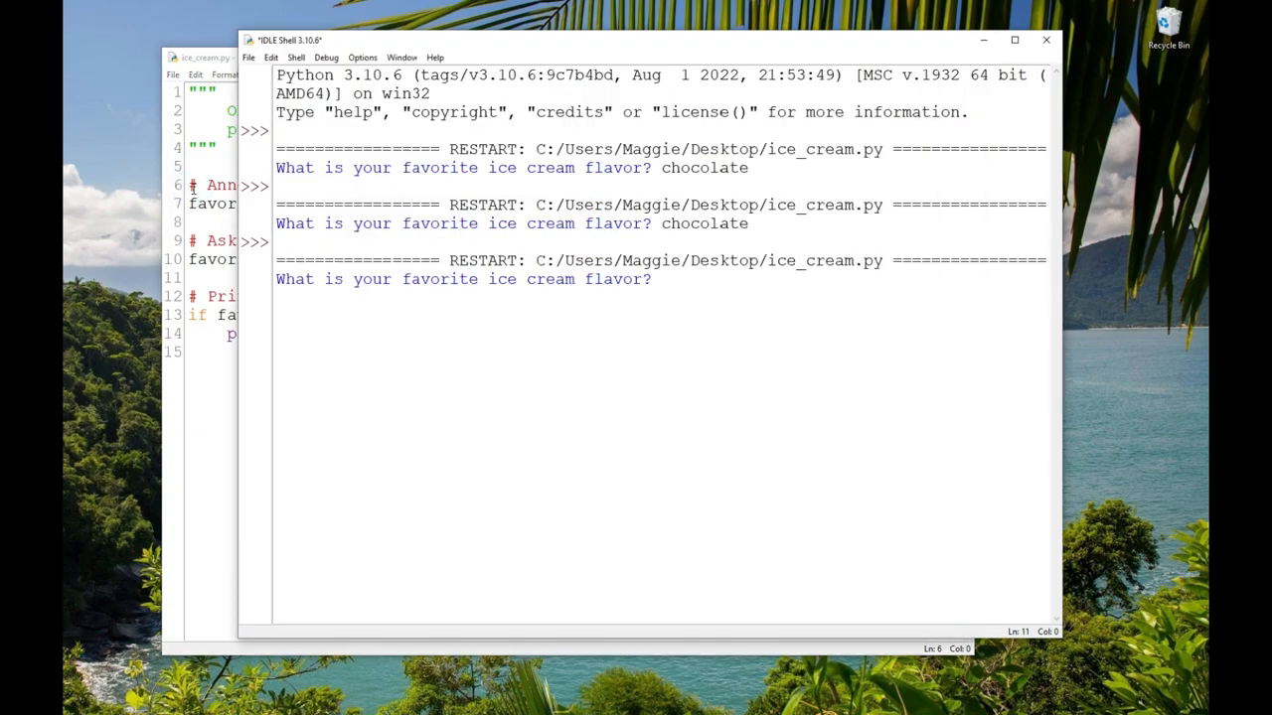
type("coff")
type("ee")
key("Return")
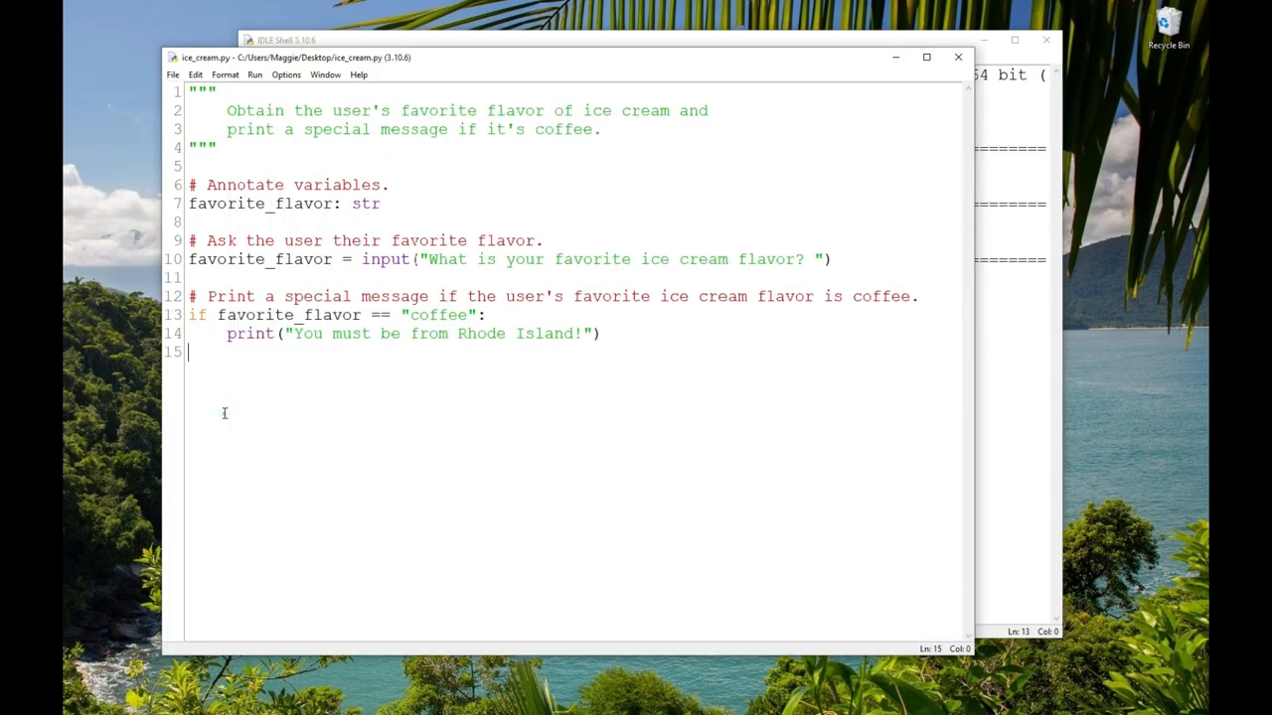
left_click(227, 415)
left_click_drag(190, 315, 187, 351)
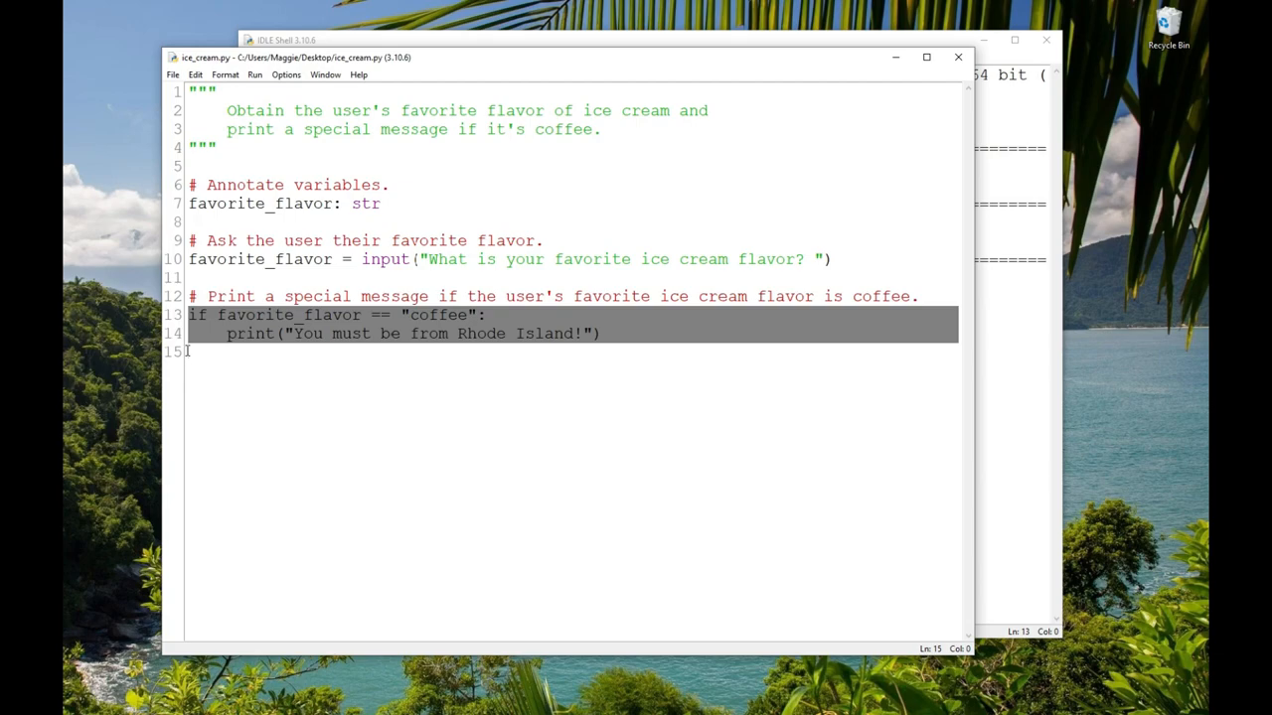
left_click(257, 354)
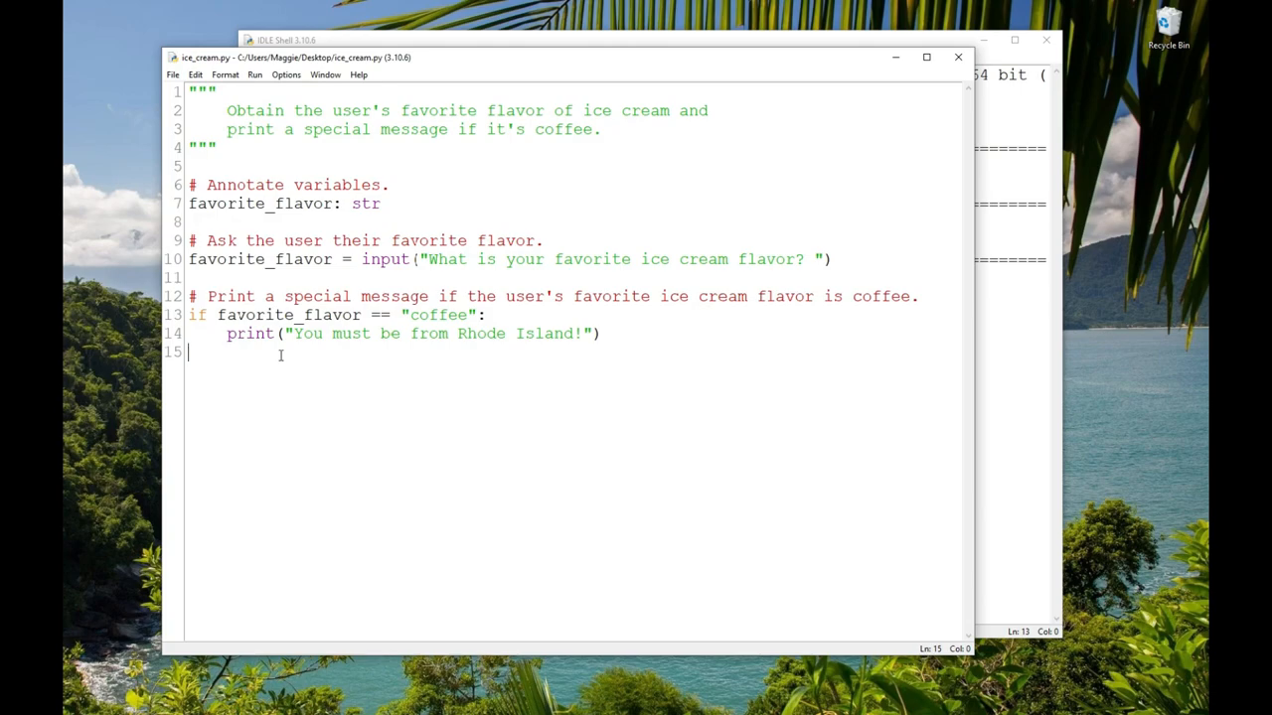
Add print("Do you know the Big Blue Bug?") as a second line in the coffee branch.
left_click(608, 333)
key("Return")
type("pri")
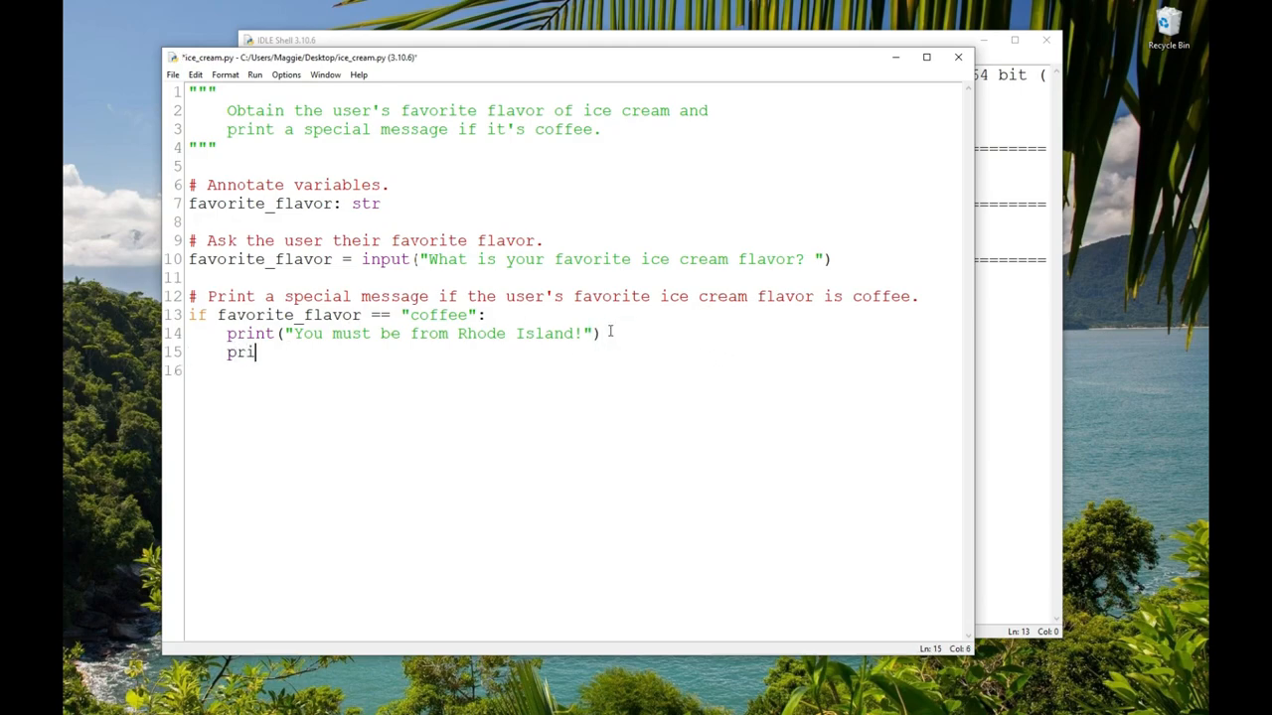
type("nt(\"Do you kno")
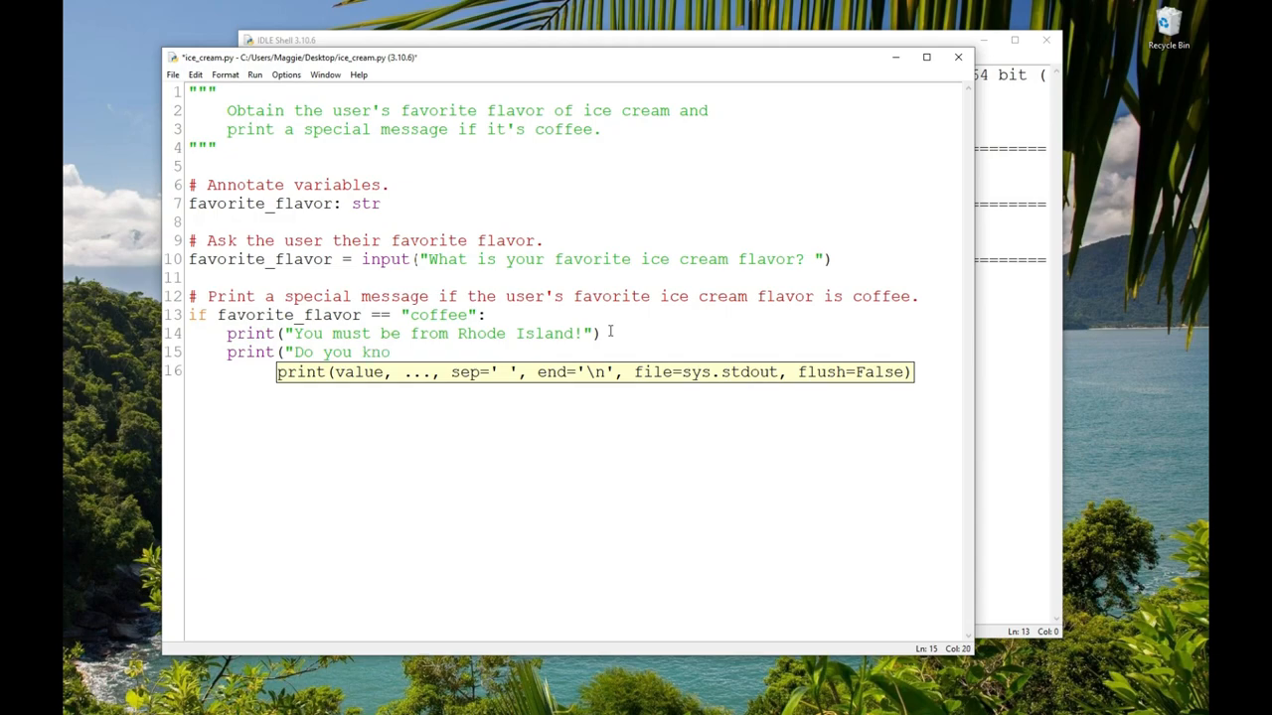
type("w the Big Blue Bug?\"")
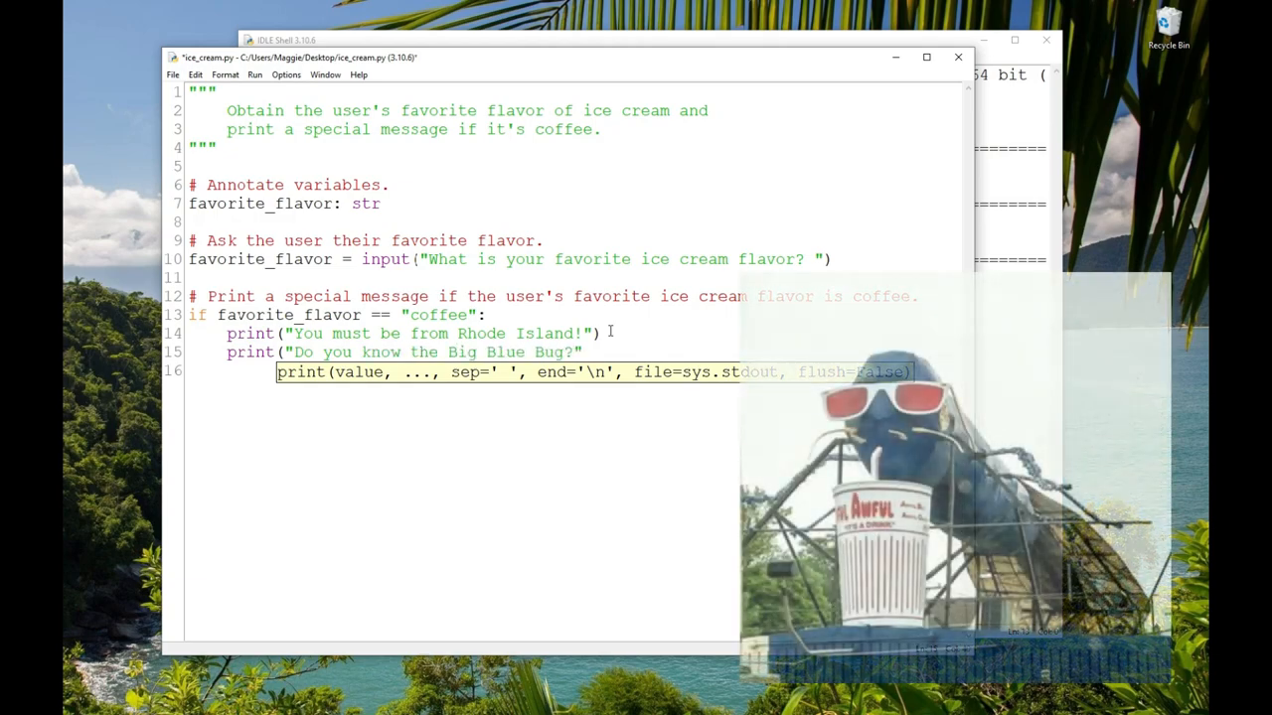
type(")")
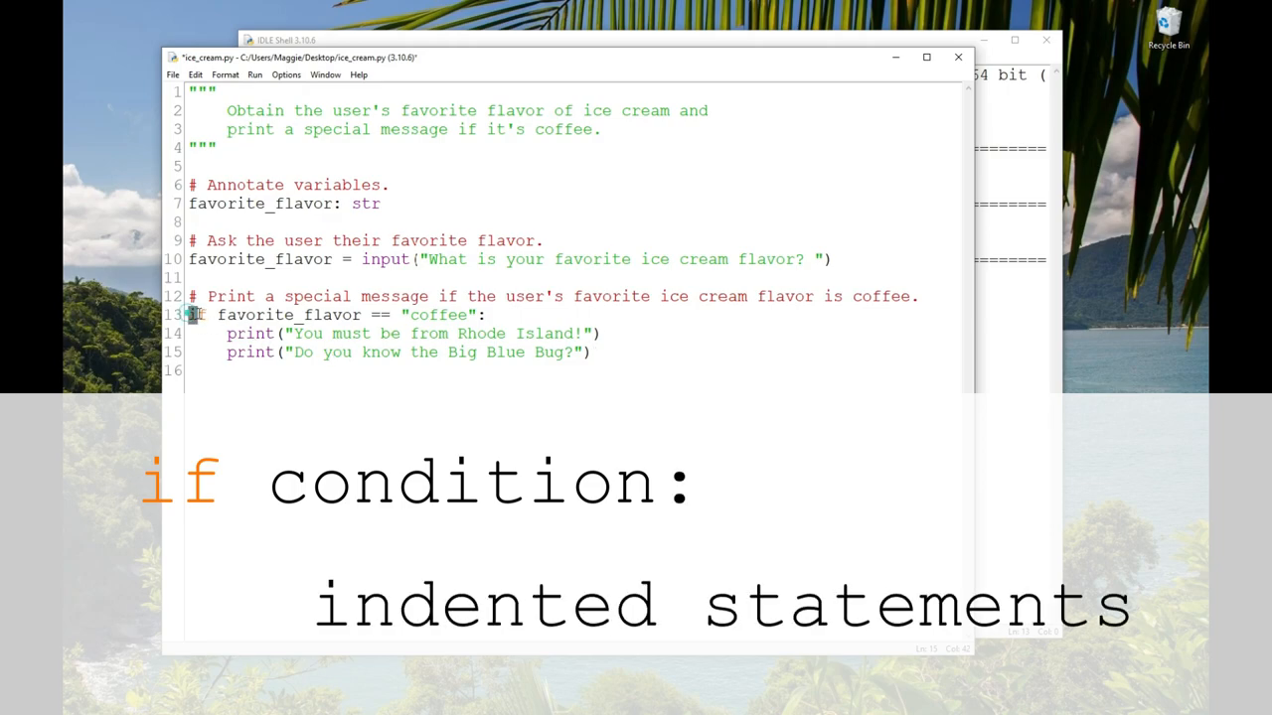
left_click_drag(187, 314, 208, 314)
left_click_drag(218, 314, 478, 314)
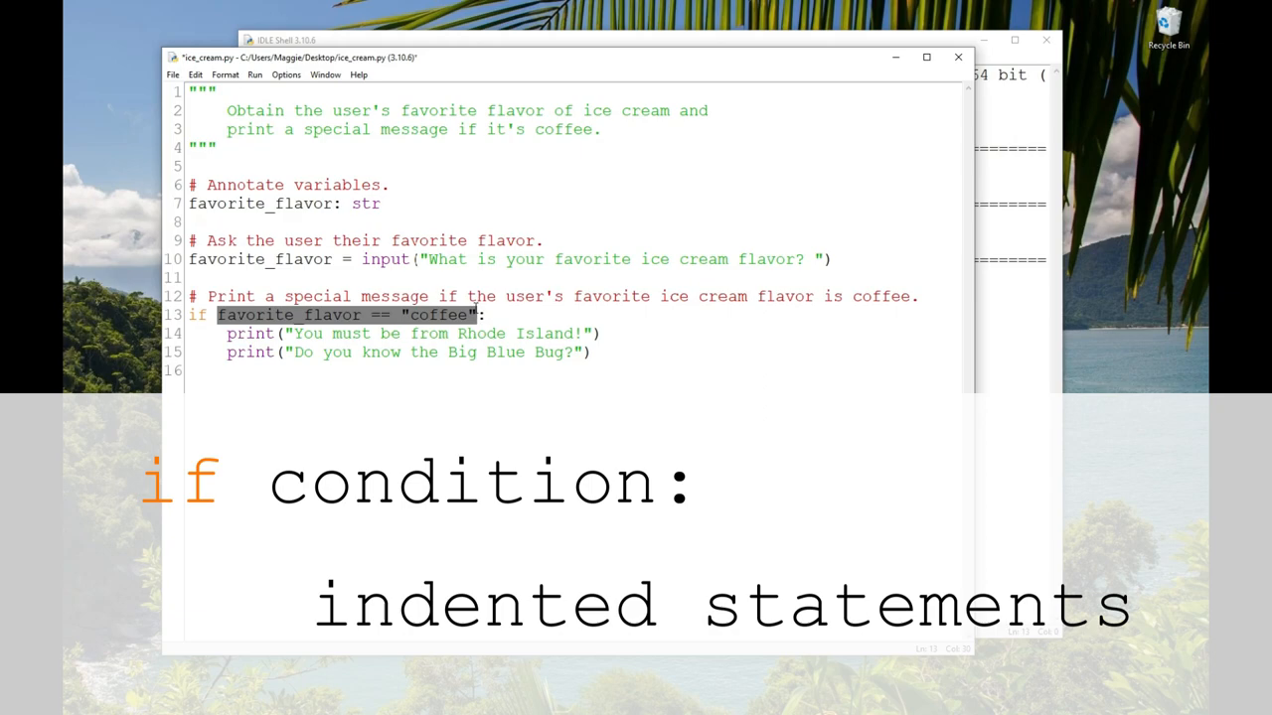
left_click(520, 314)
double_click(483, 314)
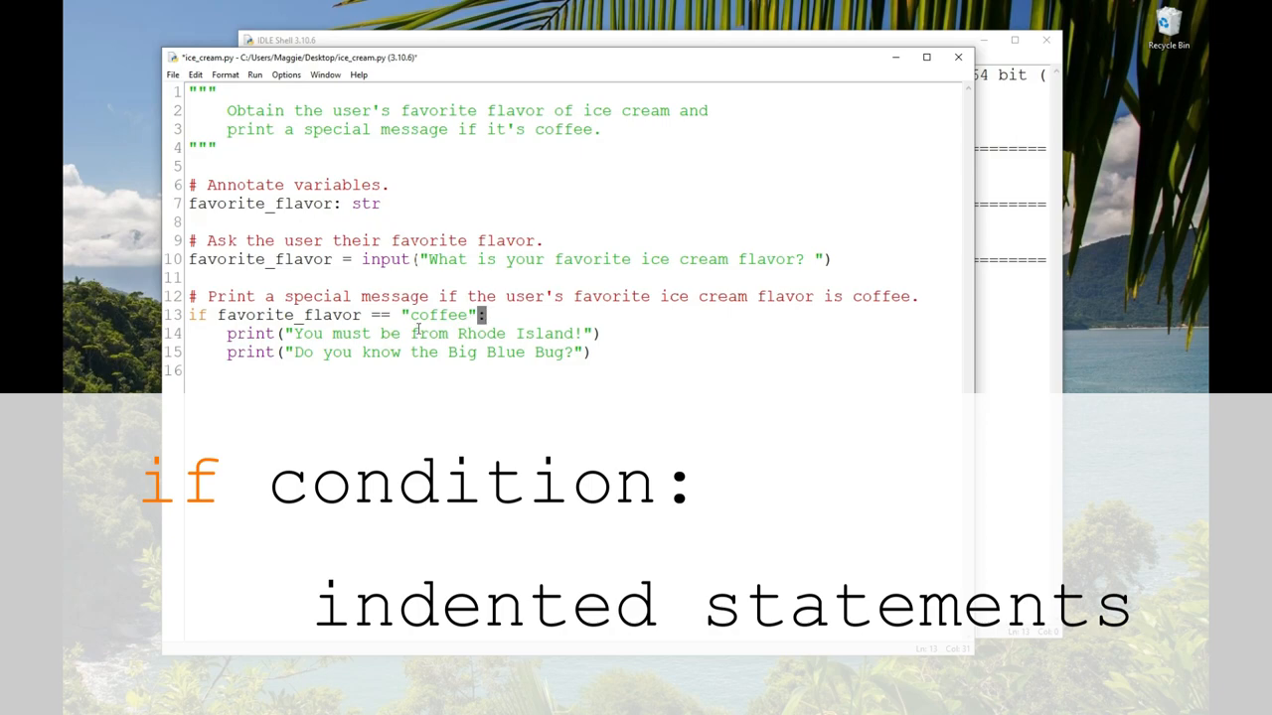
left_click_drag(226, 334, 611, 357)
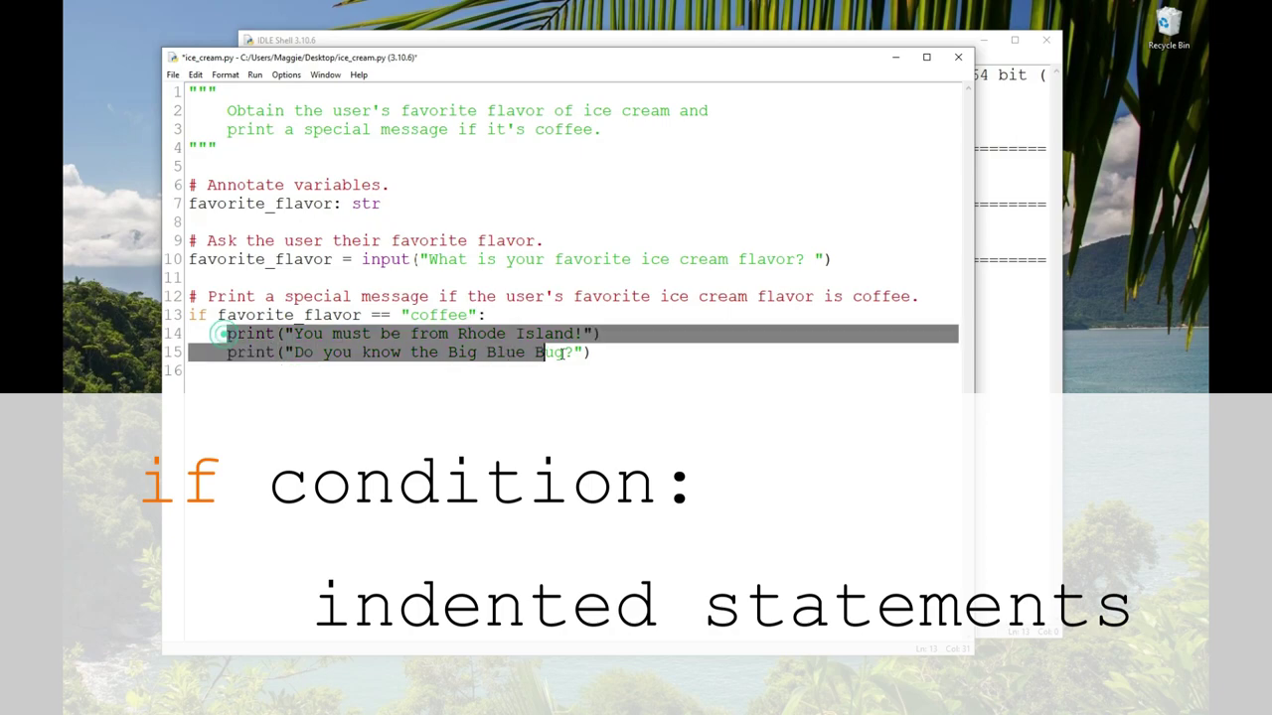
left_click(611, 358)
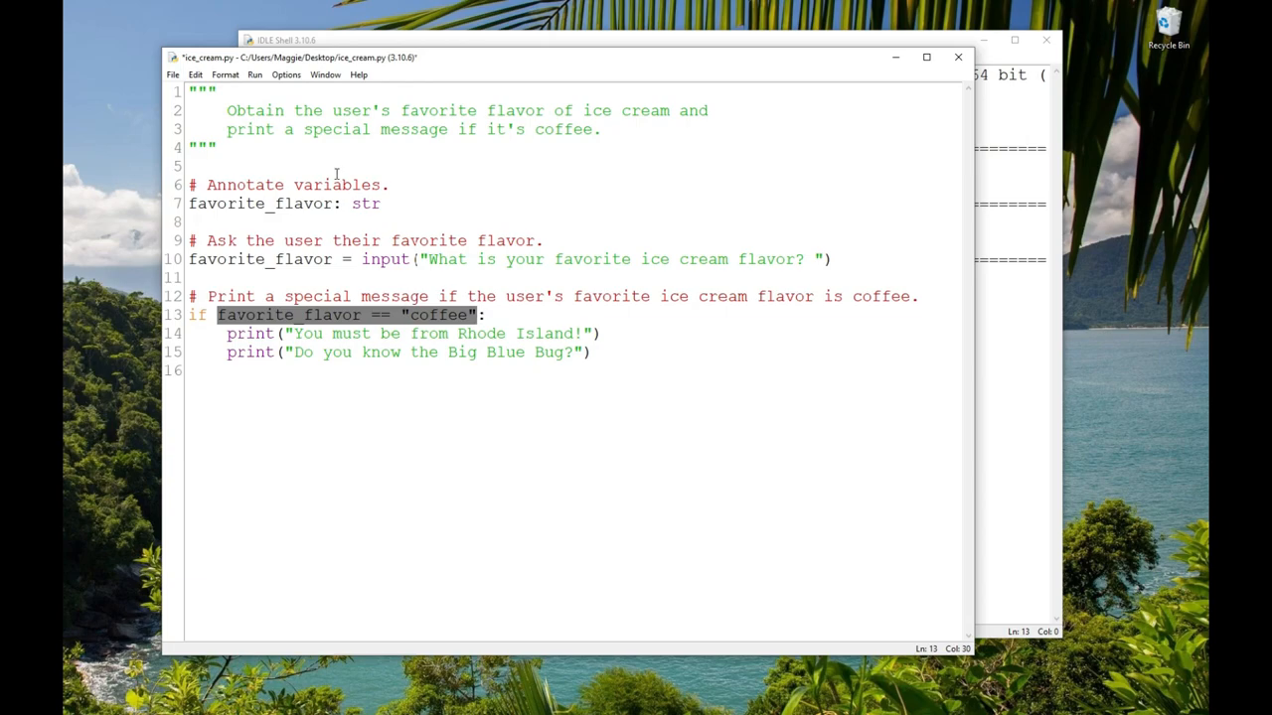
Save ice_cream.py and start a new script with the divide-by-zero docstring and float annotations.
left_click(338, 203)
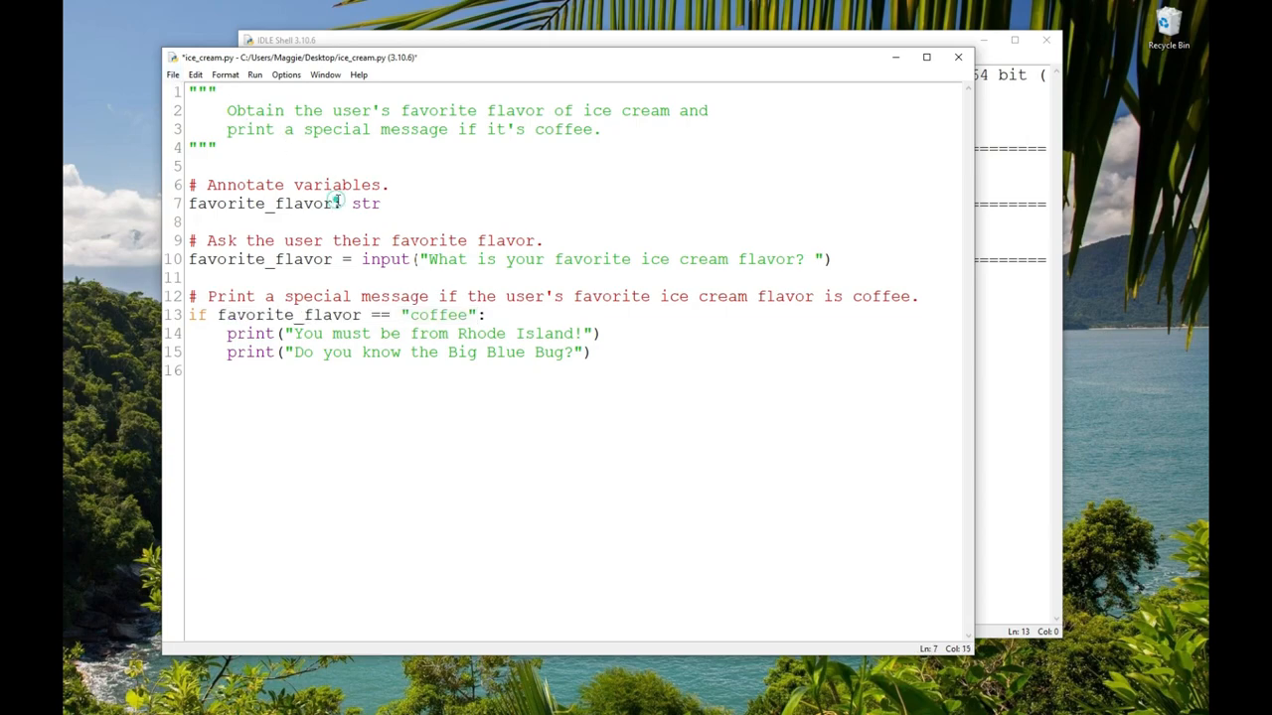
key("ctrl+s")
key("ctrl+n")
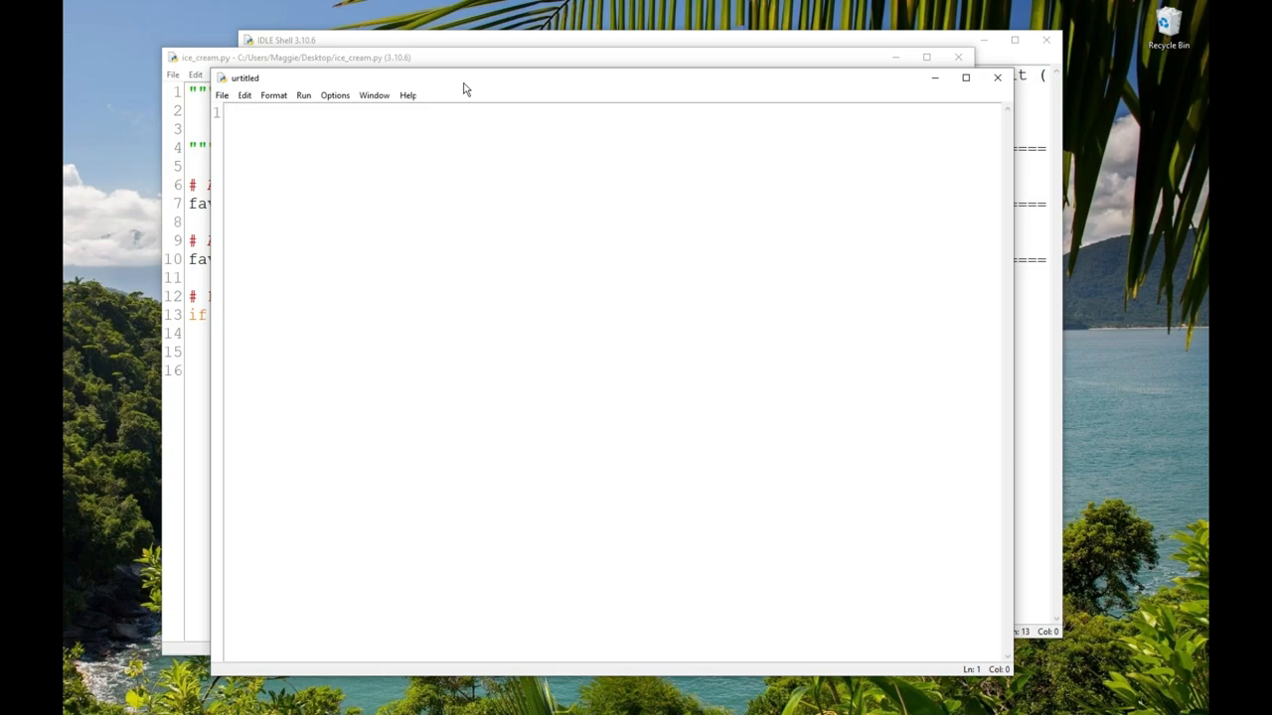
type("\"\"\"     ")
type("Demonstrate avoiding divide by zero.")
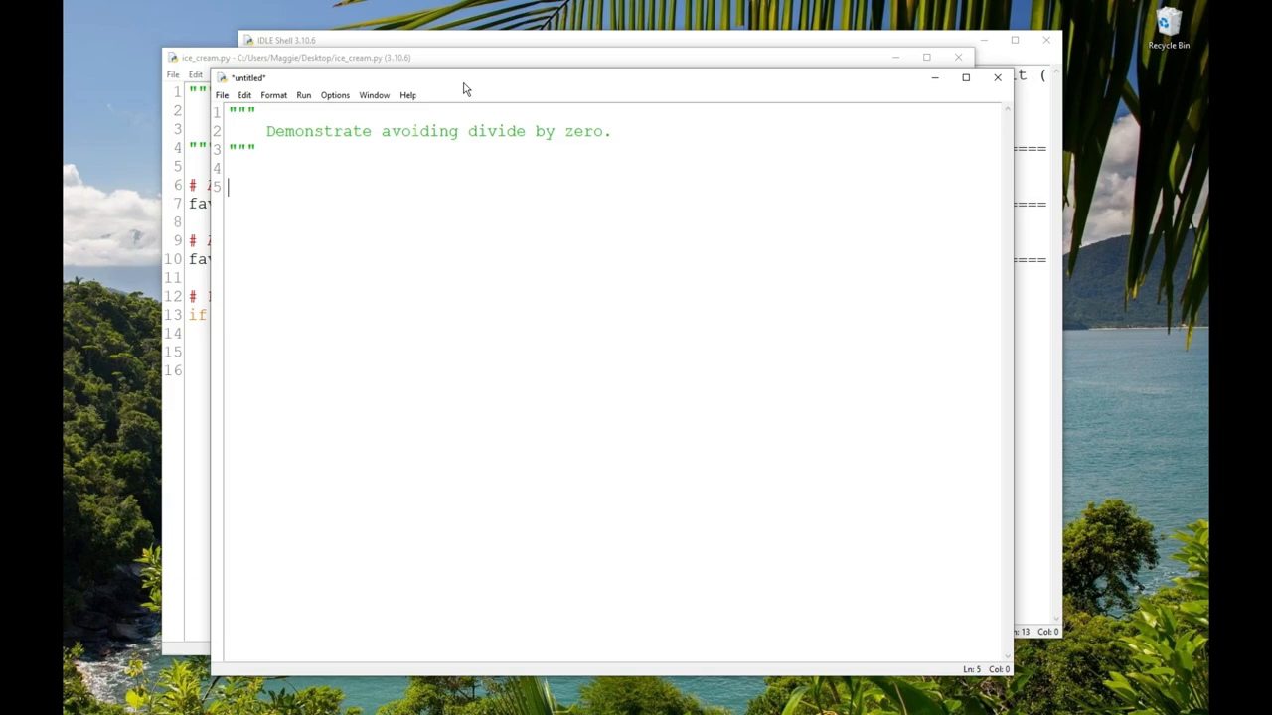
type(" \"\"\"  # Annotate variables. dividend: float ")
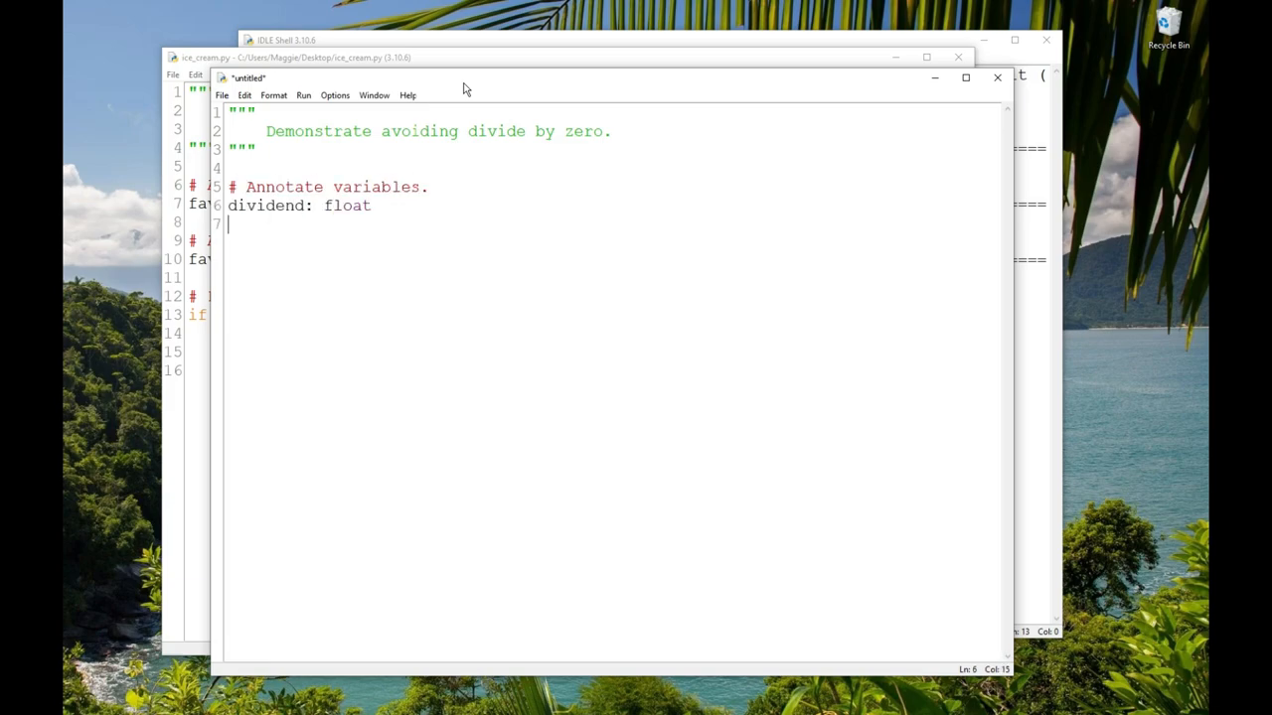
type("divisor: float quotient: float")
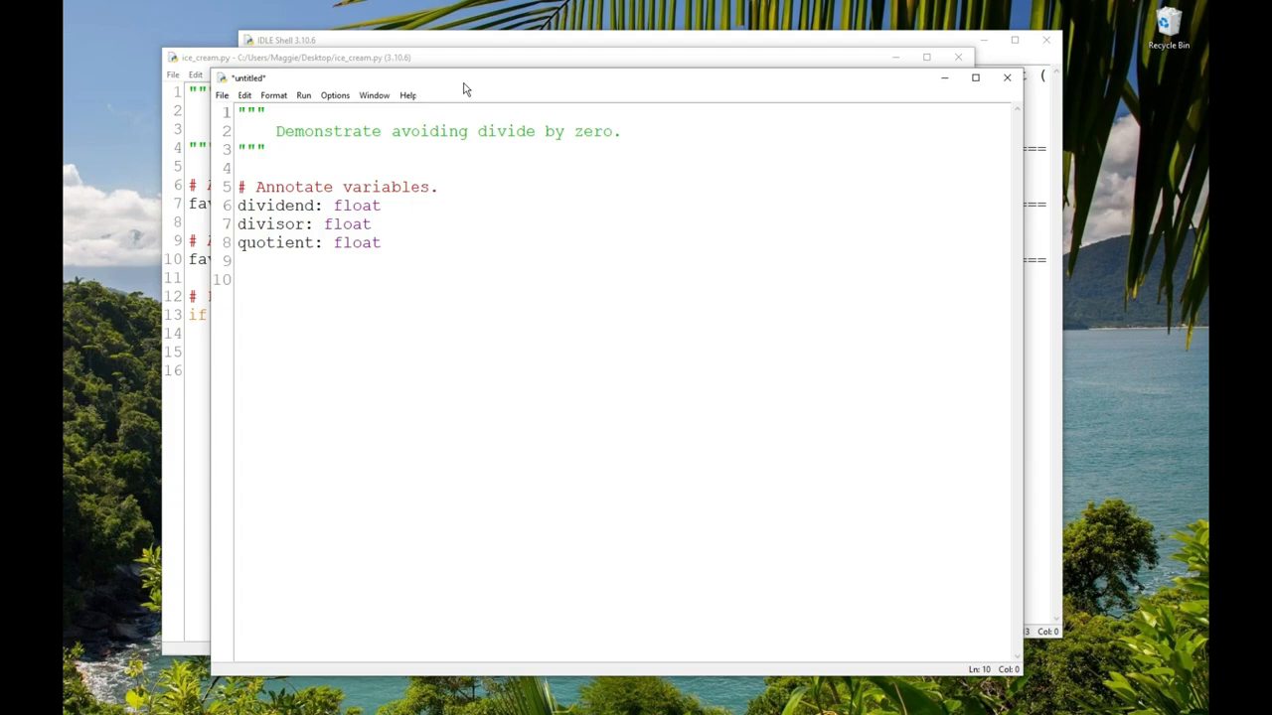
type("dividend")
type(" = float(input")
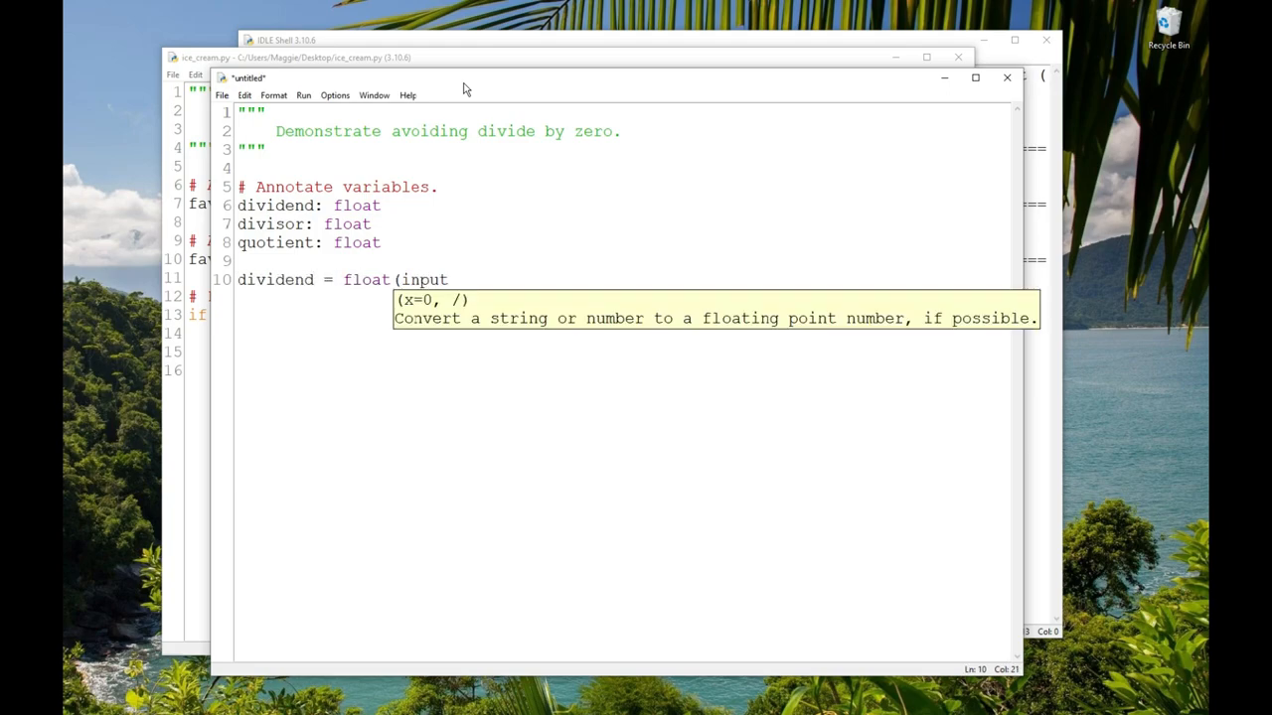
type("(\"please ")
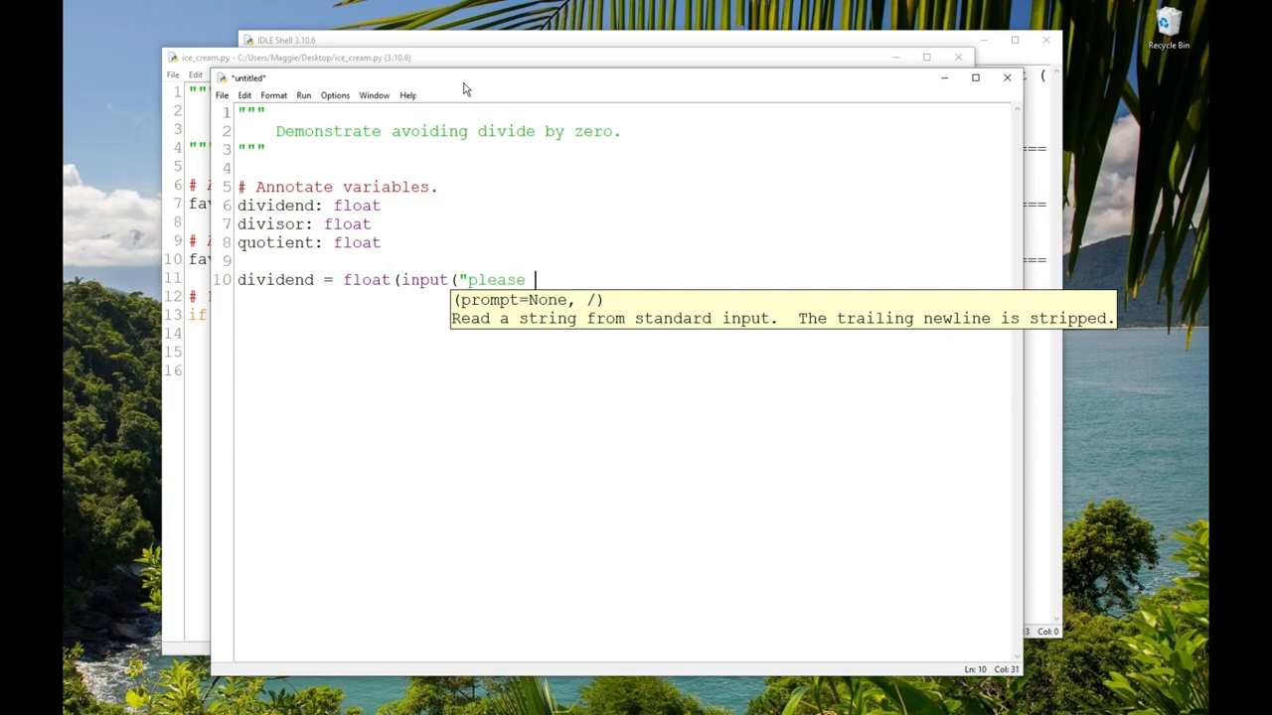
type("enter a number: \"))")
Write the dividend input line, then duplicate it as the divisor line asking for another number.
left_click(475, 280)
key("BackSpace")
type("P")
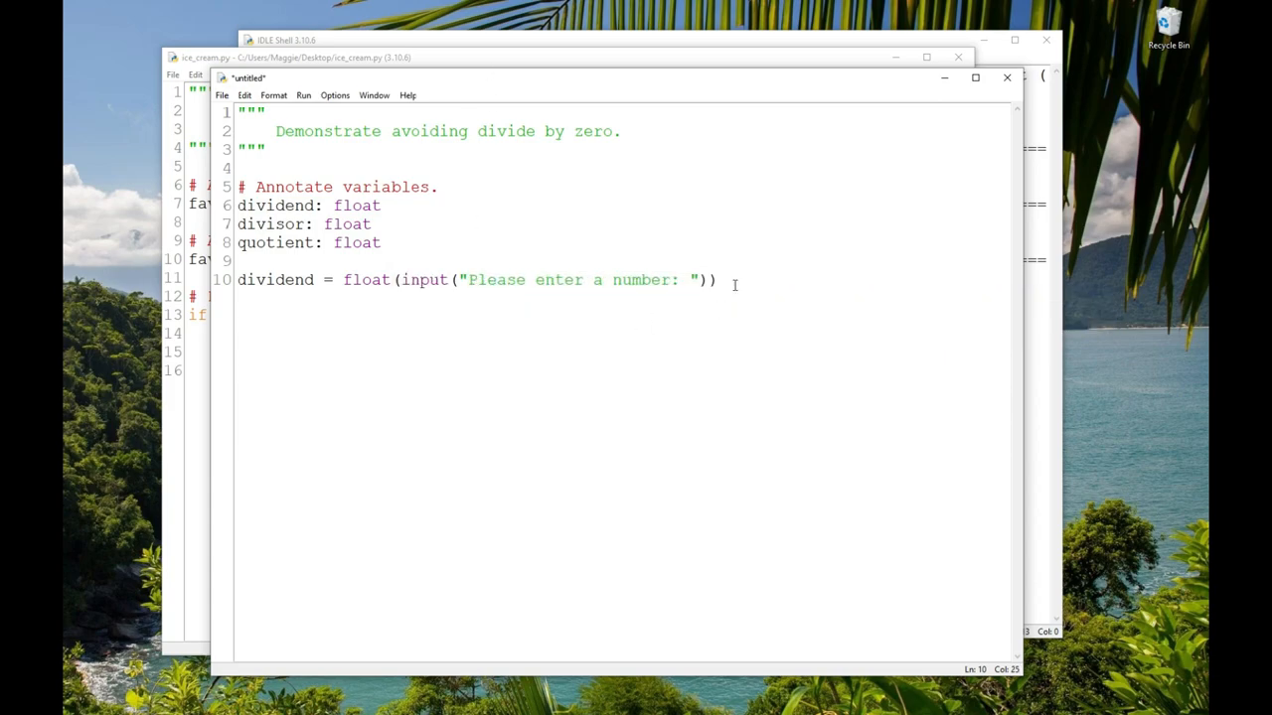
left_click_drag(726, 281, 237, 281)
key("ctrl+c")
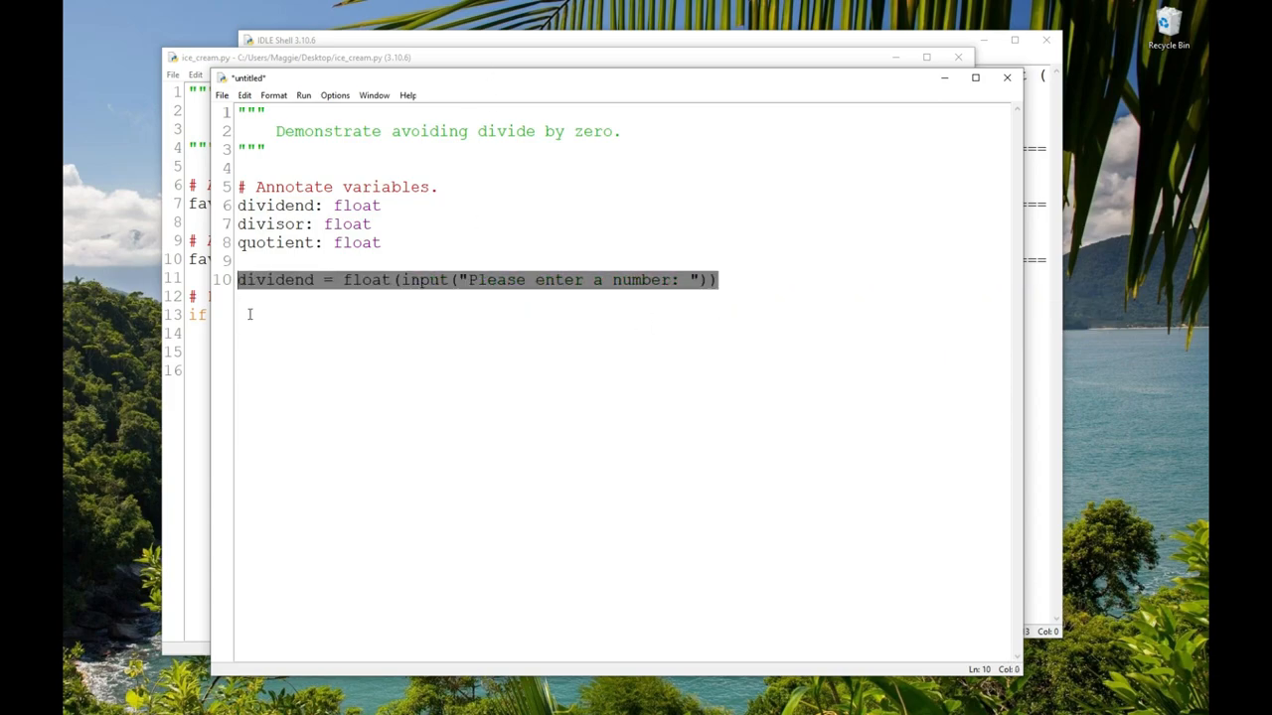
left_click(248, 304)
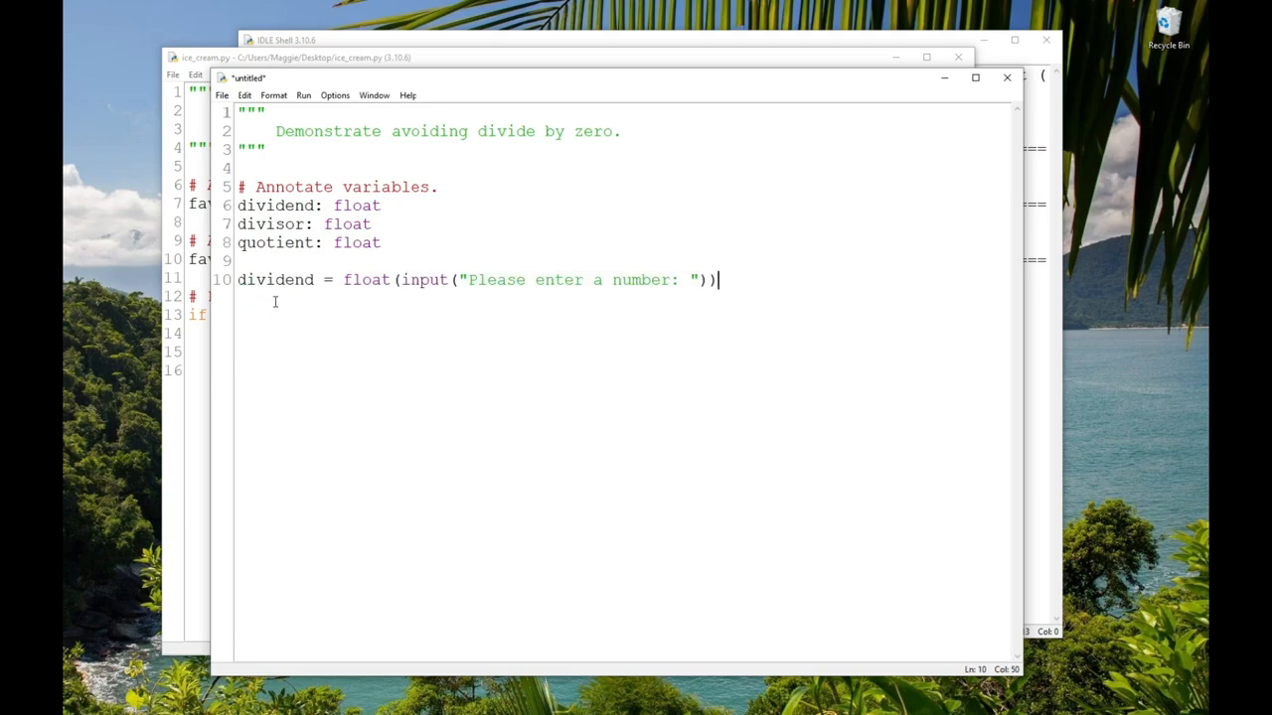
key("Return")
key("ctrl+v")
double_click(276, 298)
type("divisor")
left_click(604, 298)
type("nother")
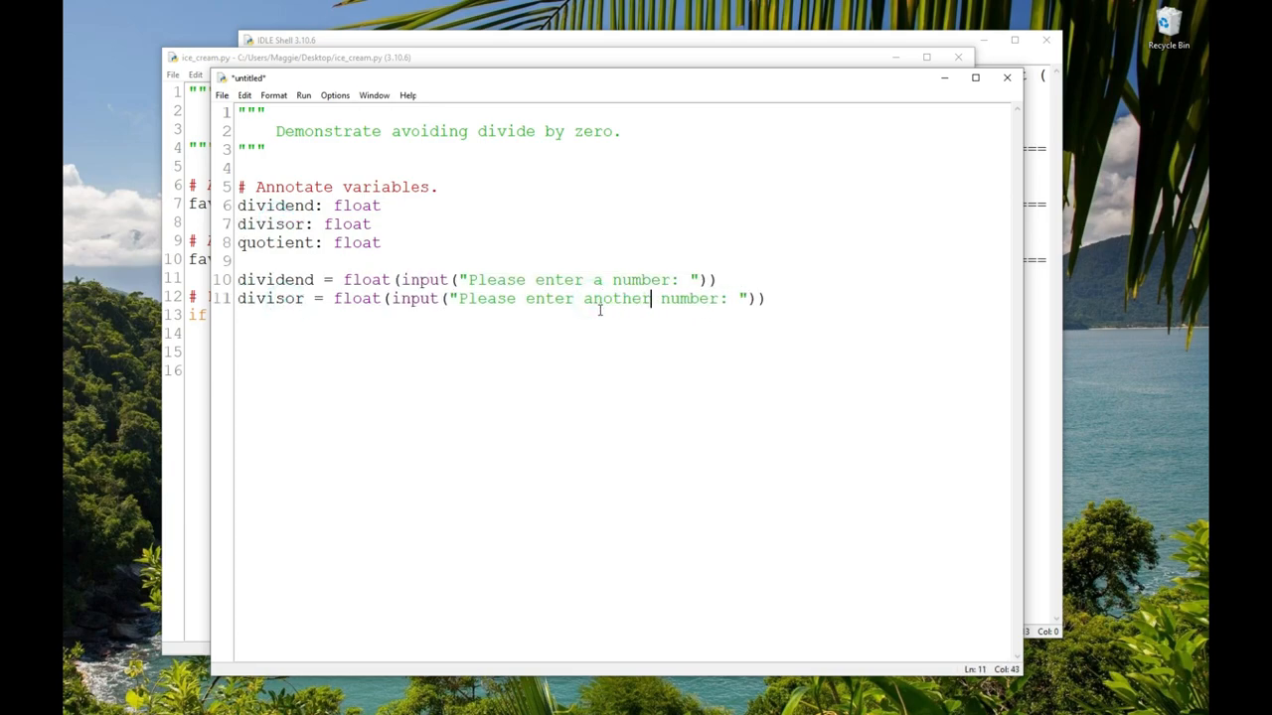
key("End")
key("Return")
key("Return")
type("quotient = dividend / di")
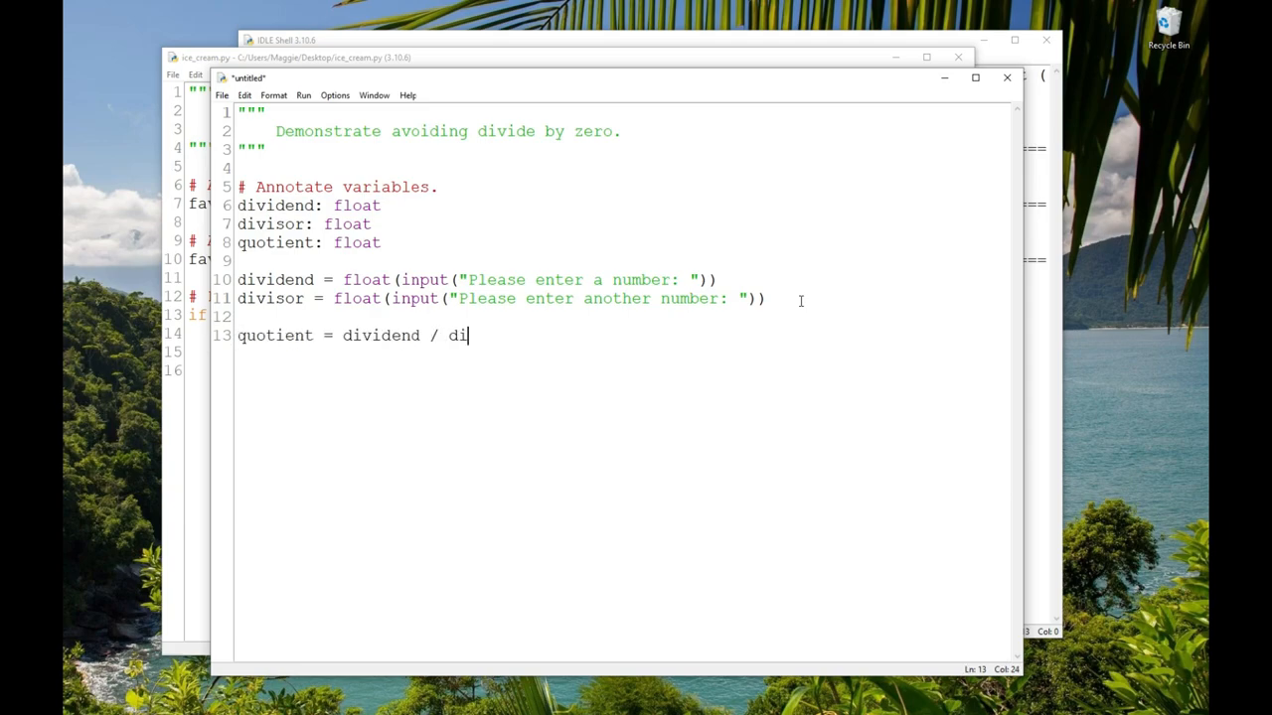
type("visor")
Add the quotient calculation and the print line formatting the result.
key("Return")
key("Return")
type("print(")
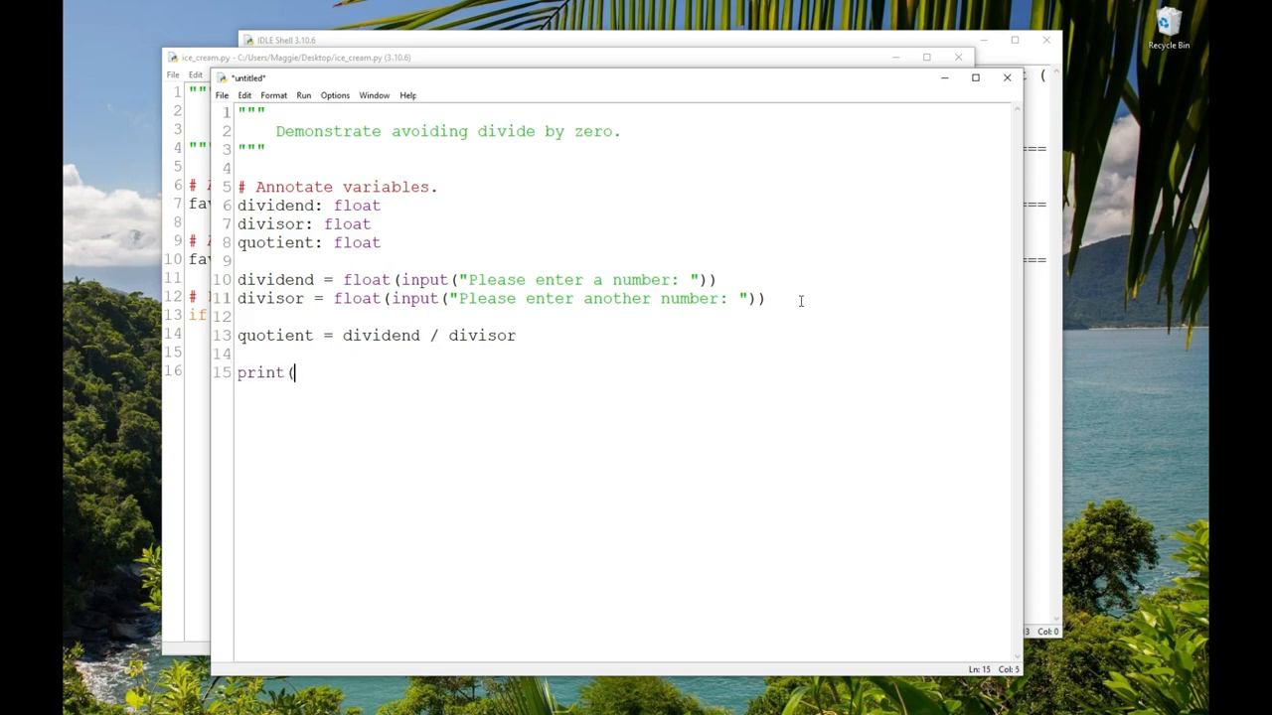
type("\"The result of ")
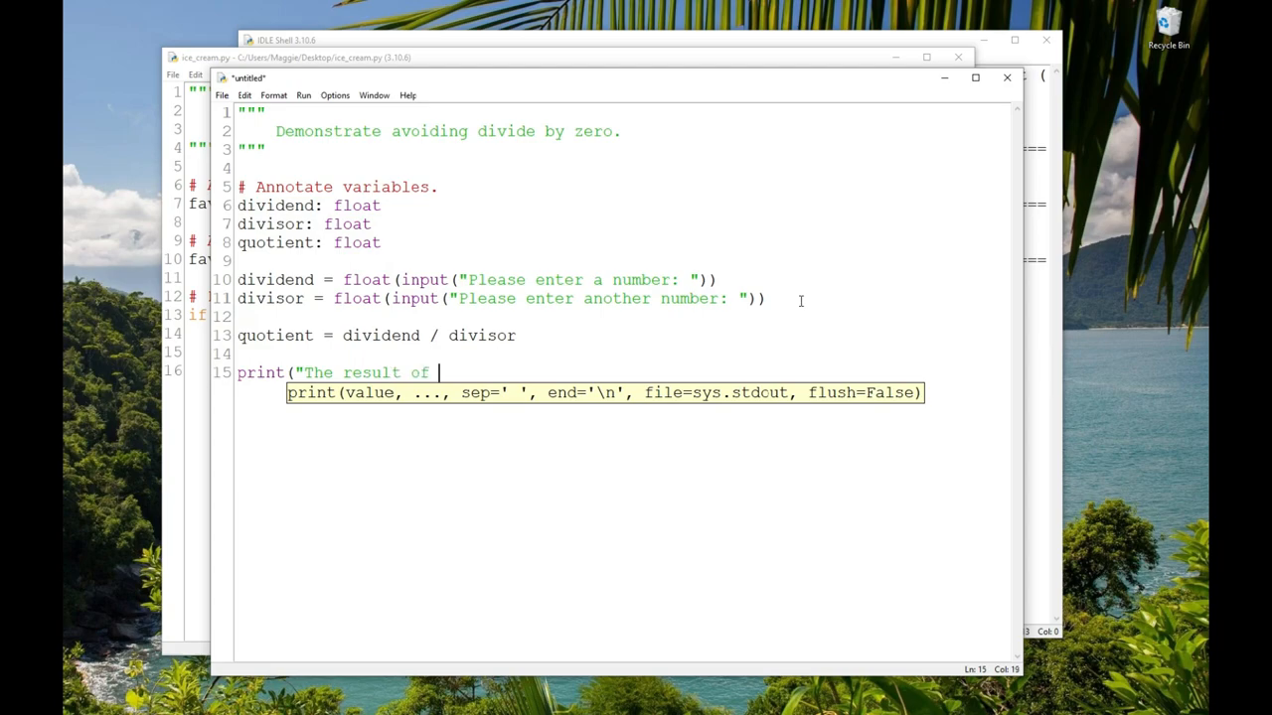
type("{}/{}")
type(" is{}")
type(".\".")
type("format(divi")
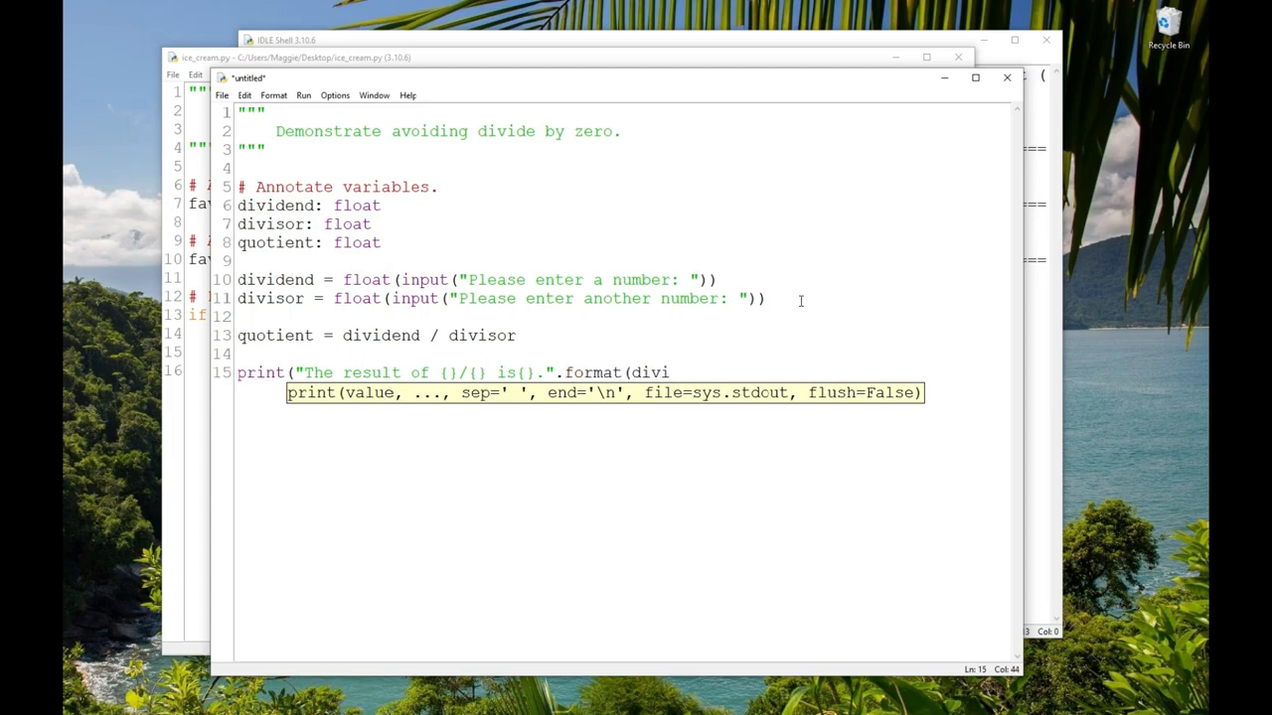
type("dend, divisor, qu")
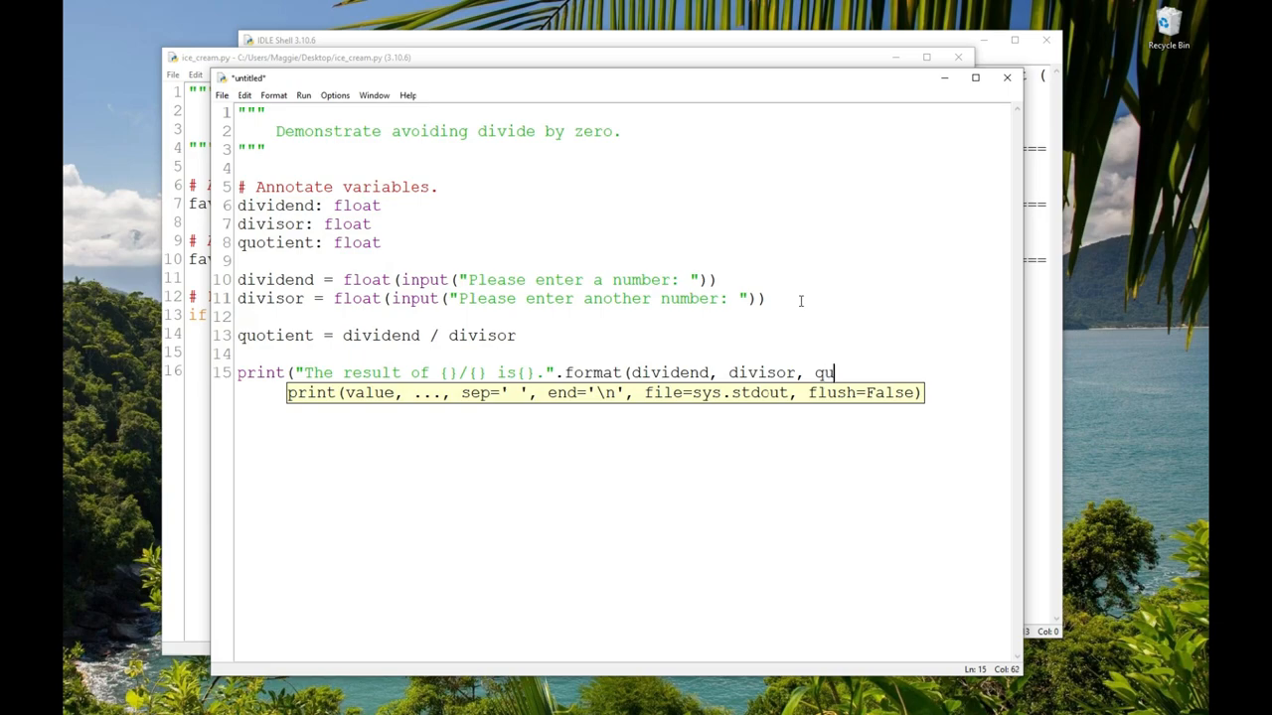
type("otient))")
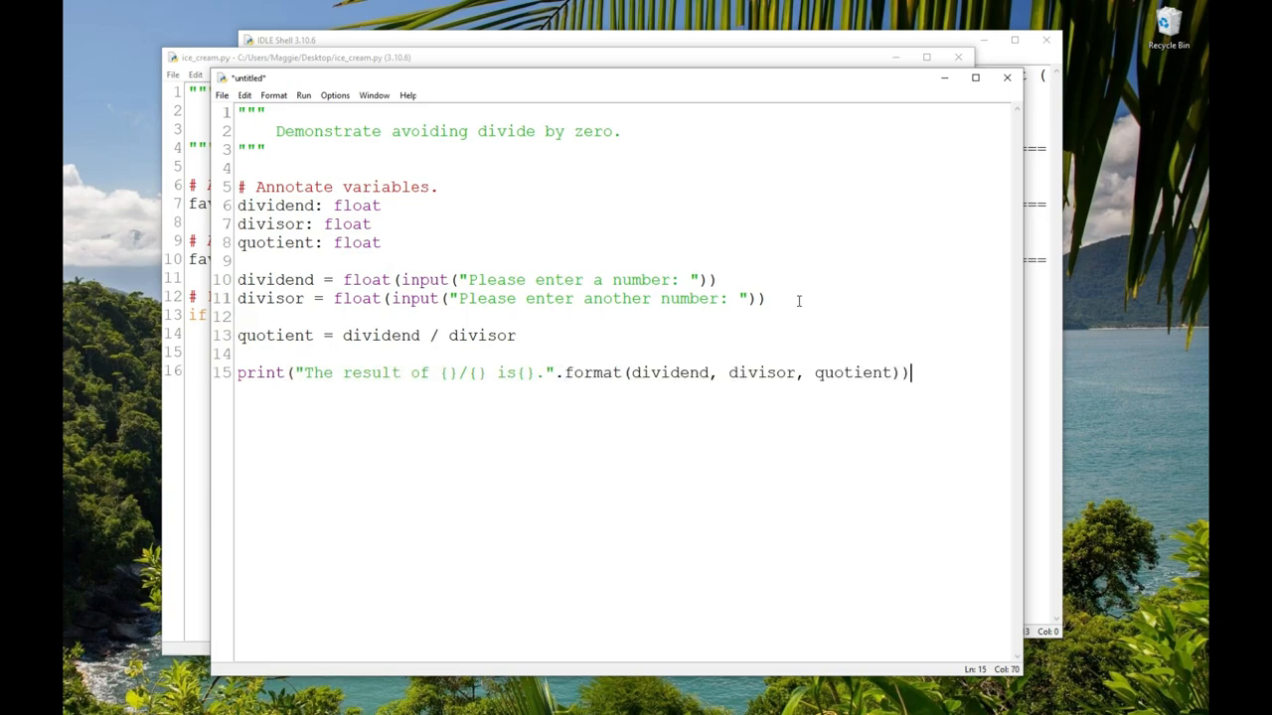
Add # comments above the input, calculation and display blocks.
left_click(461, 259)
key("Return")
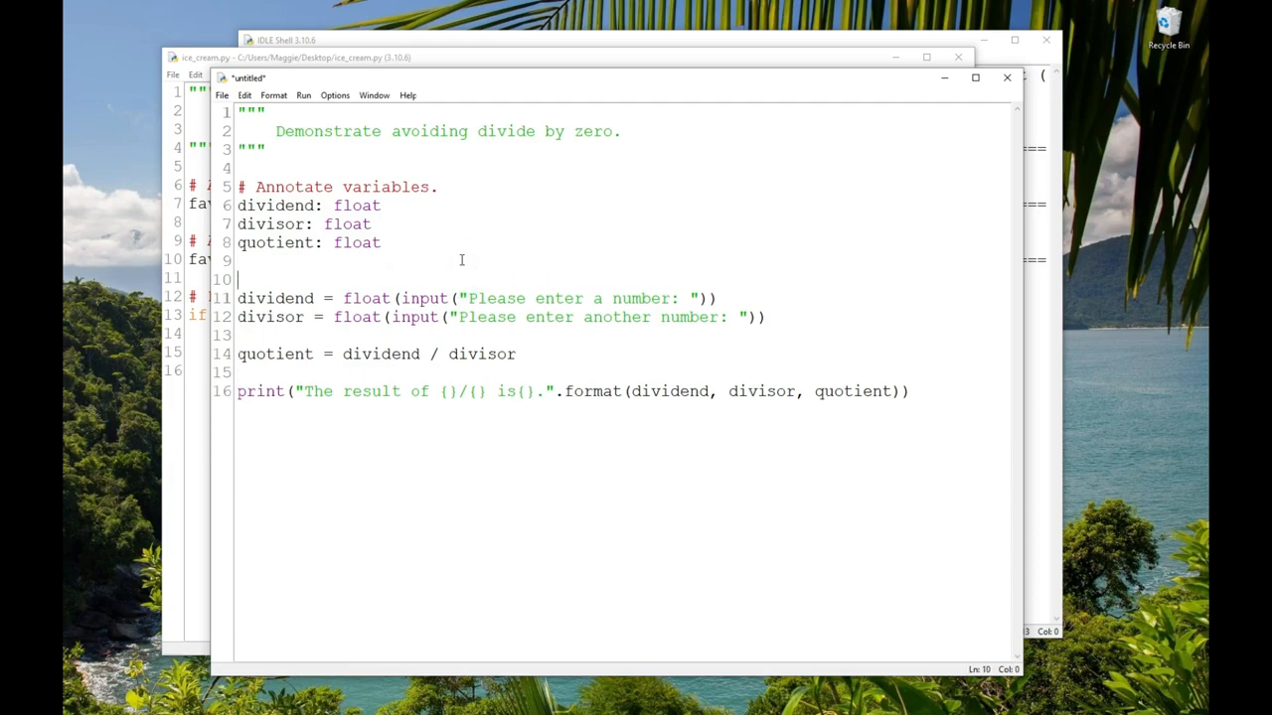
type("# Obtain two values from the user.")
left_click(412, 339)
key("Return")
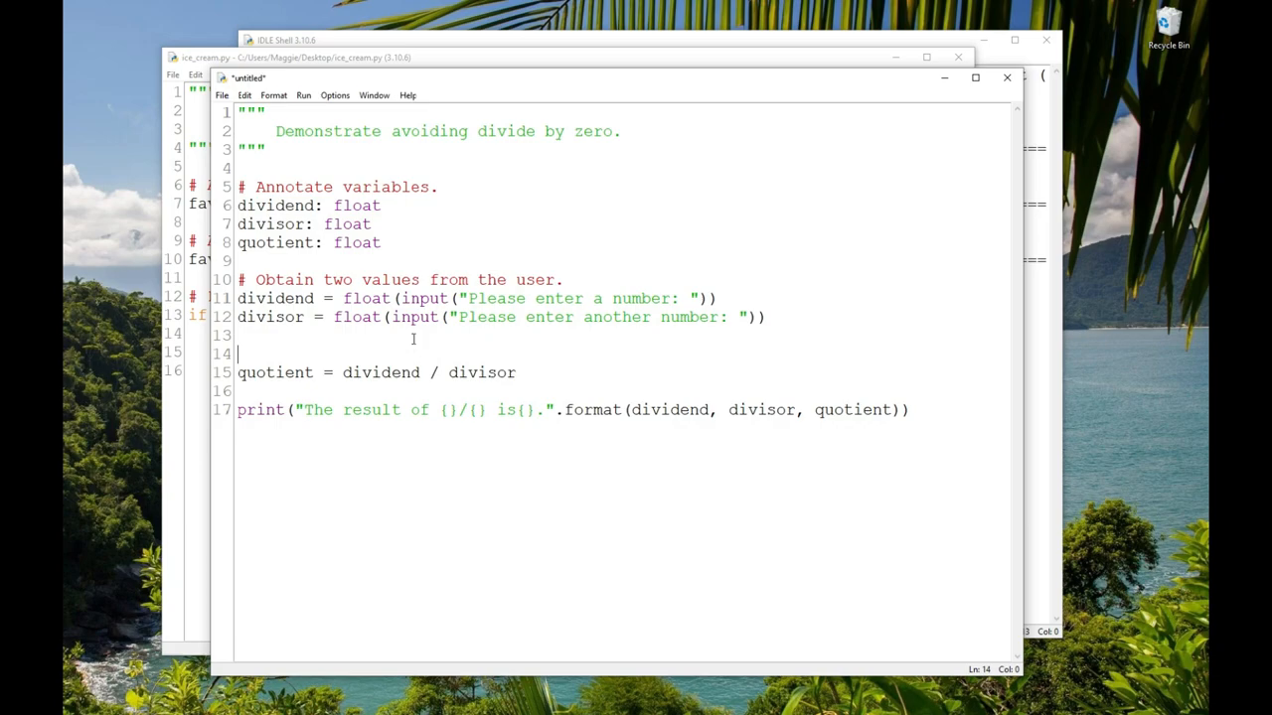
type("# Di")
type("vide the first value by the second.")
left_click(439, 390)
key("Return")
type("# ")
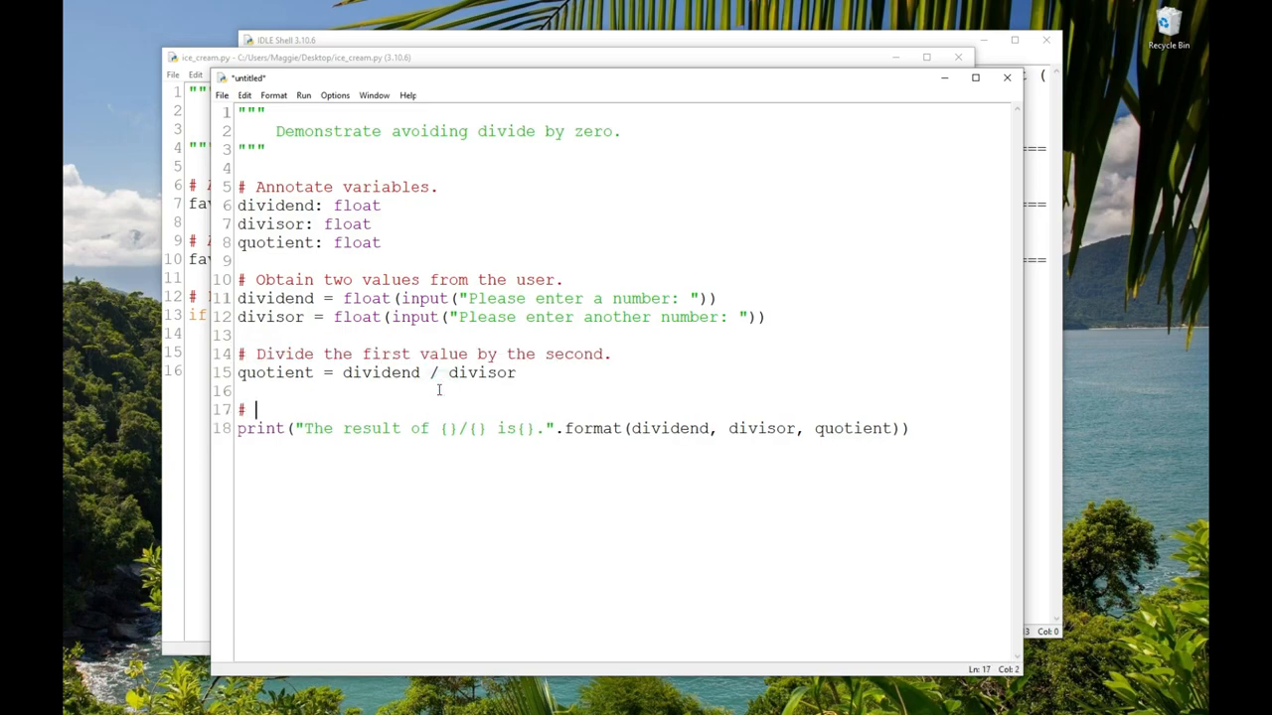
type("Display the ")
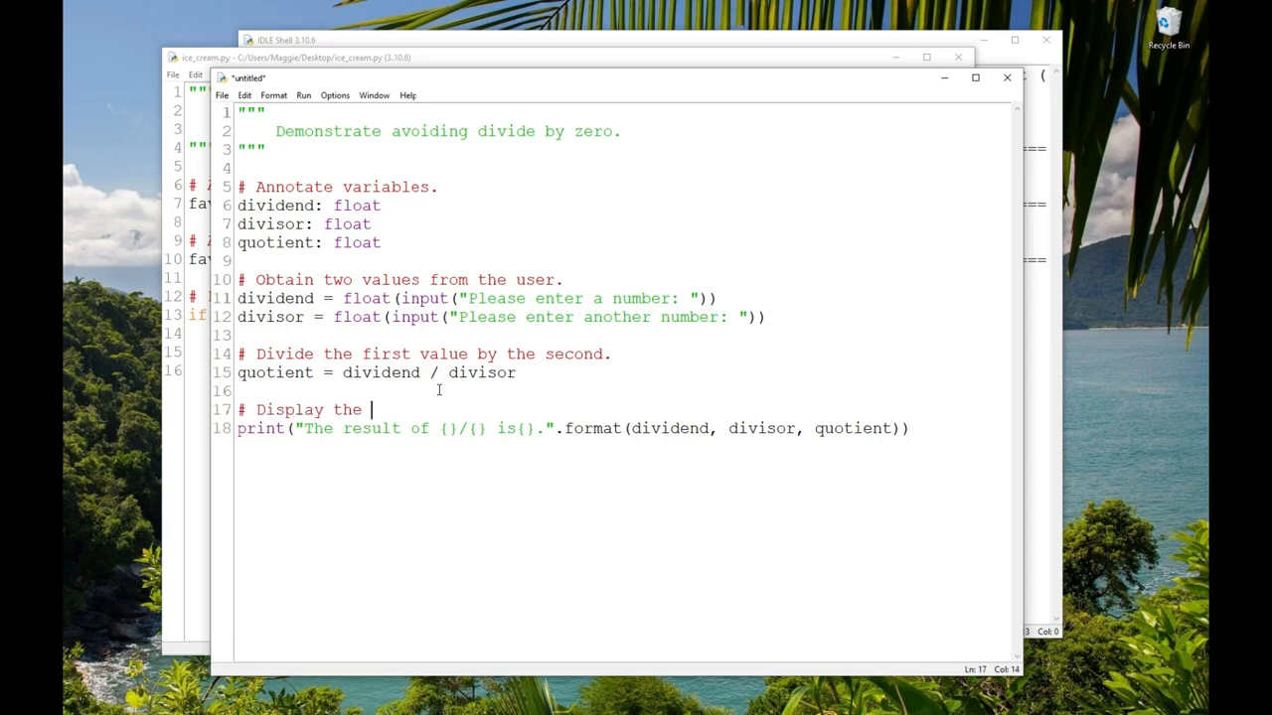
type("quotient to the user.")
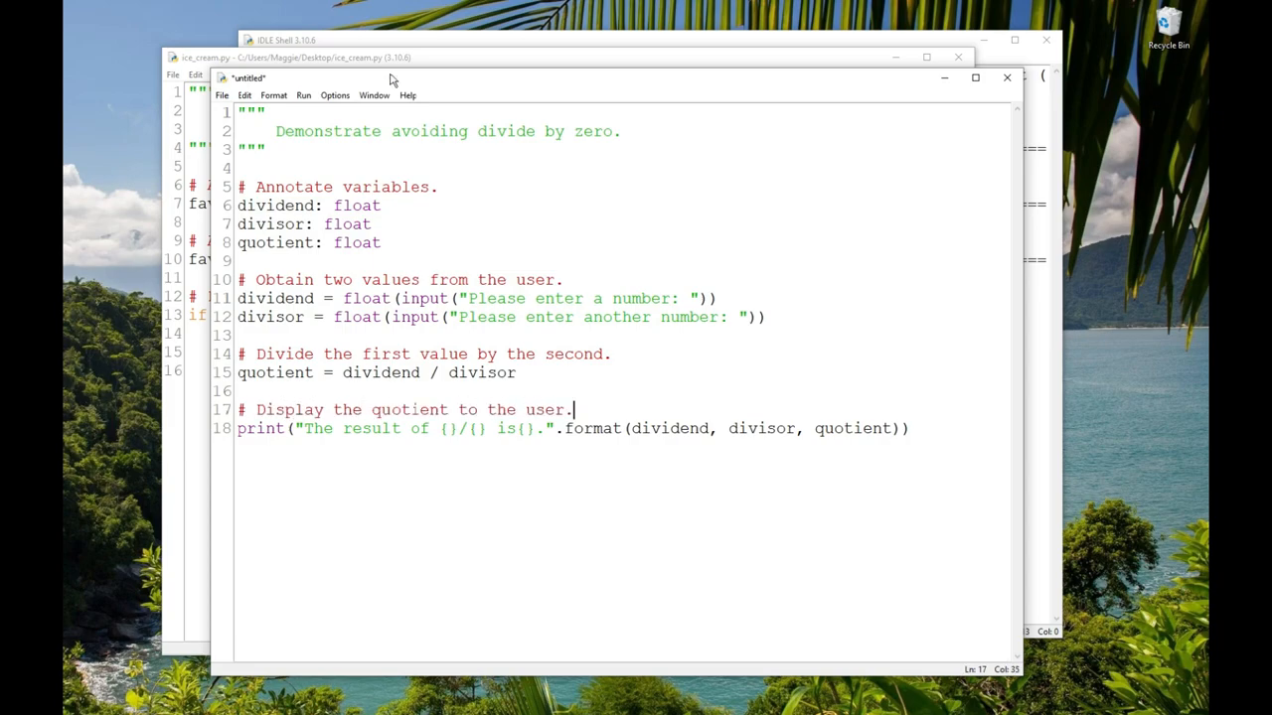
Save the new script as dividing.py.
left_click(222, 95)
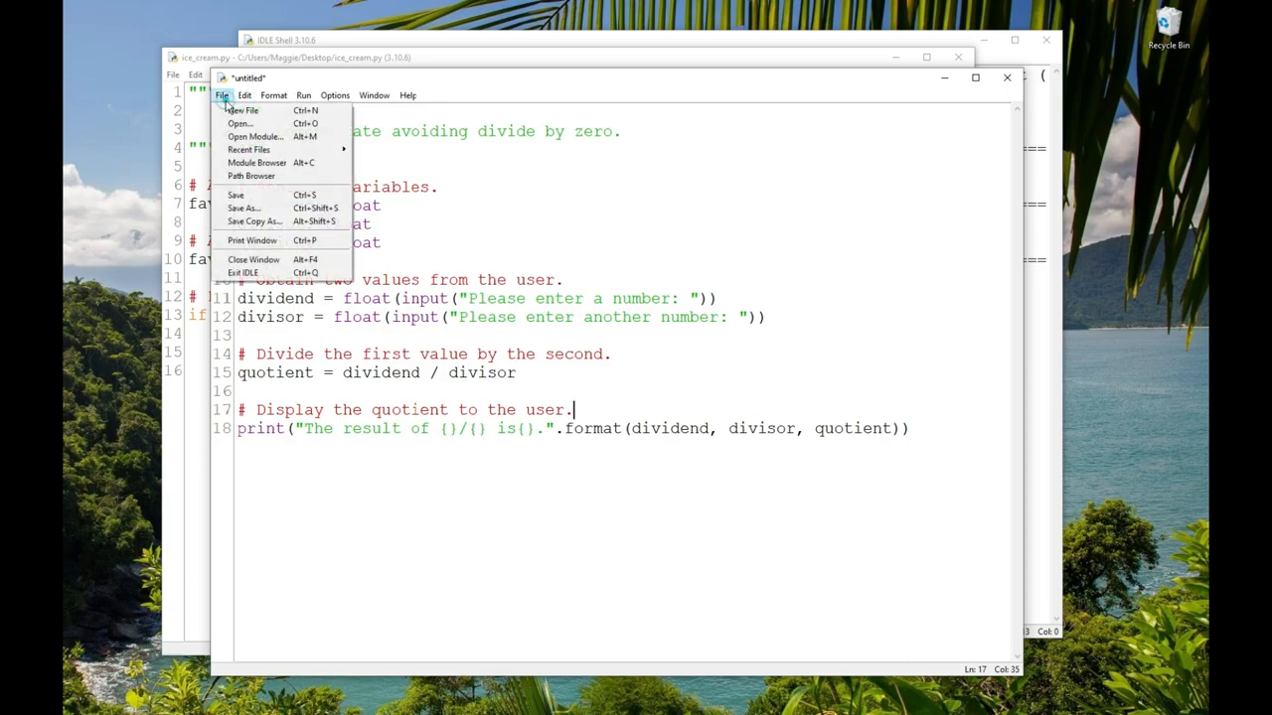
left_click(236, 195)
type("dividing")
key("Return")
left_click(305, 95)
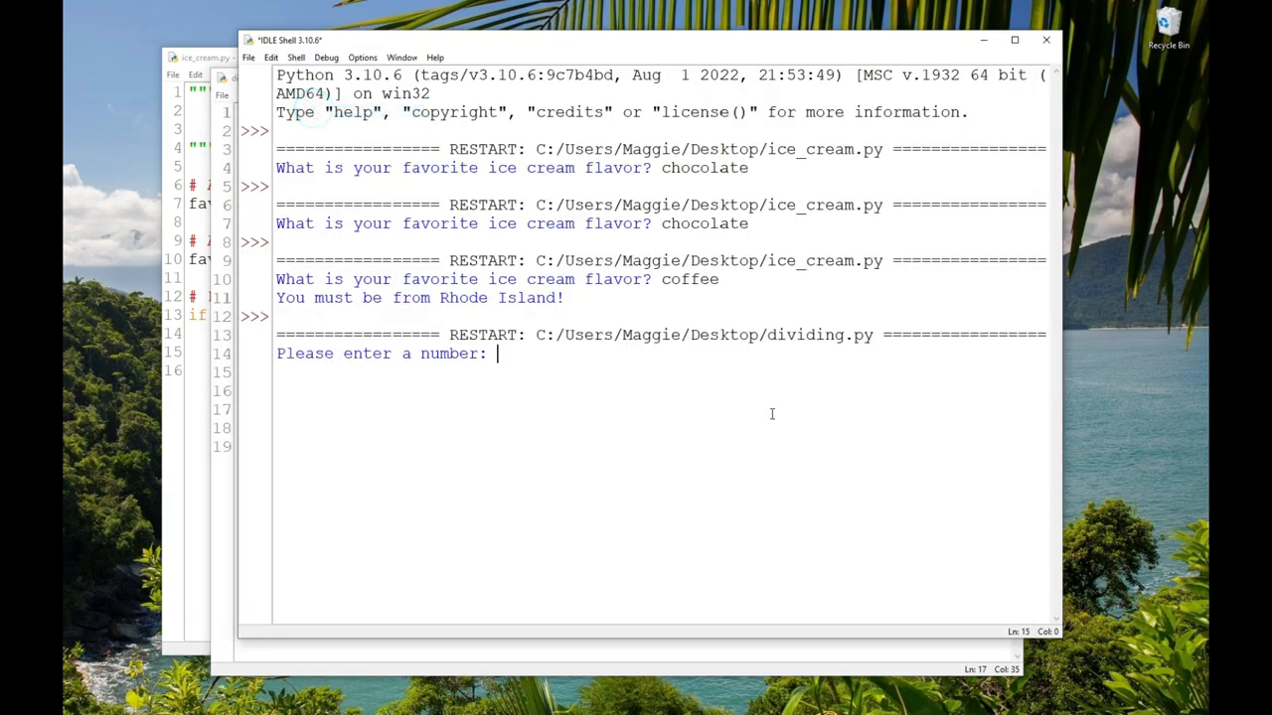
type("1")
type("0")
Run it with 10 and 3 to print 3.3333333333333335, then move the shell aside.
key("Return")
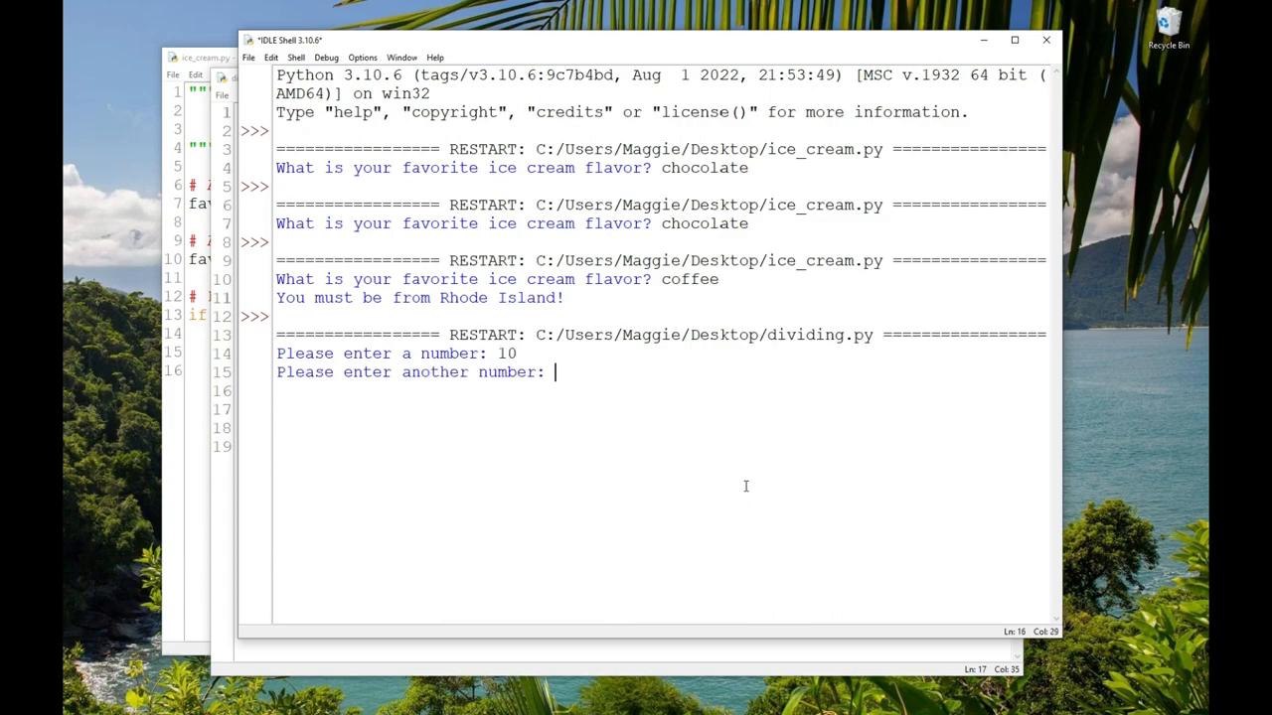
type("3")
key("Return")
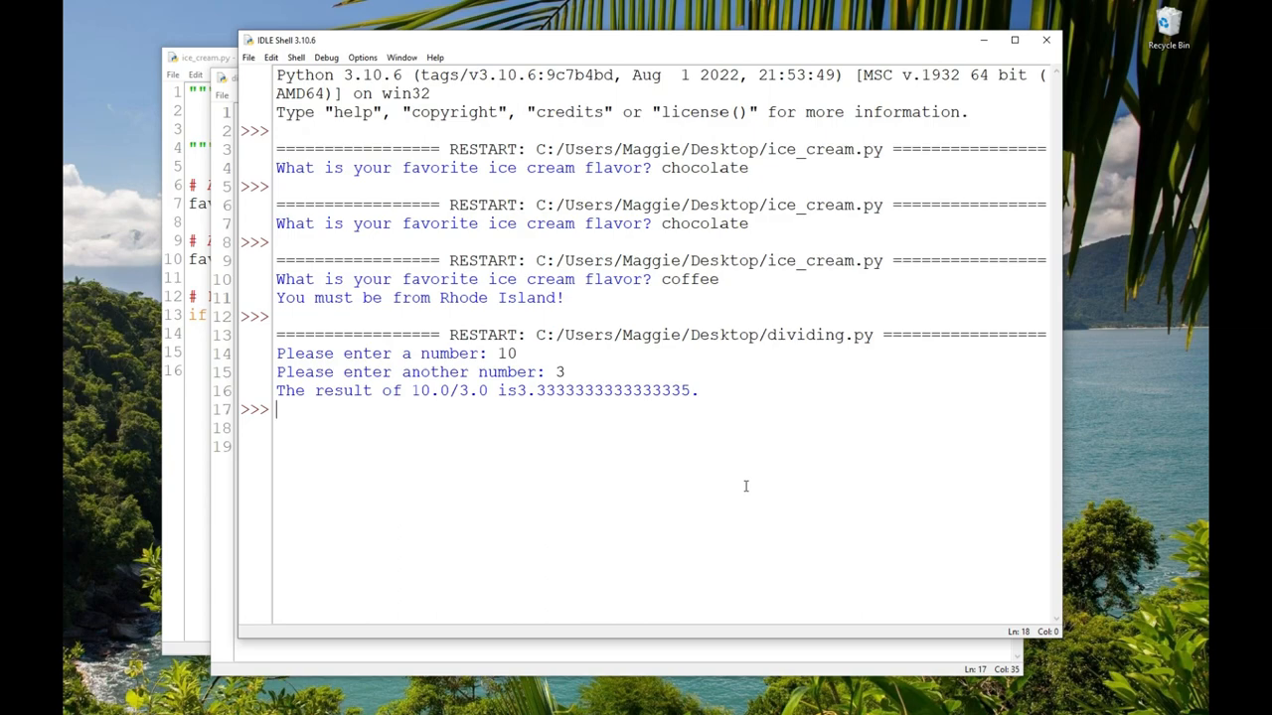
left_click_drag(553, 43, 607, 42)
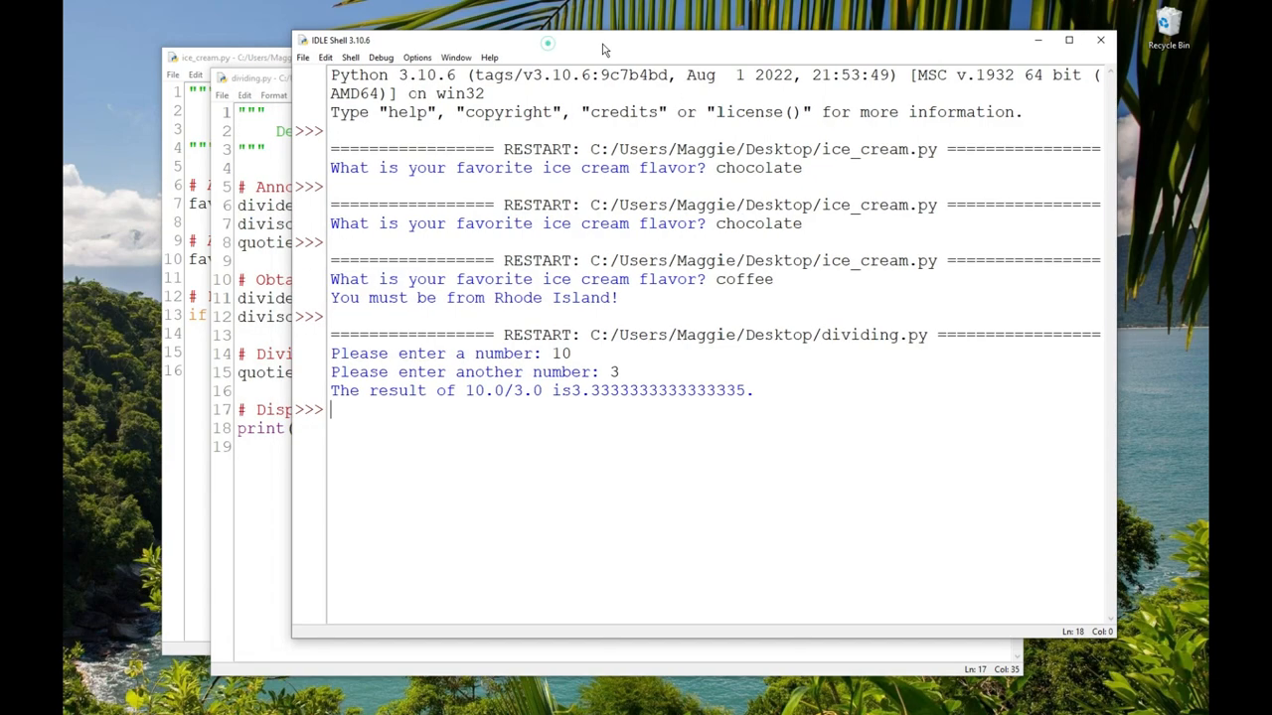
Run dividing.py again with 10 and 0 to raise a ZeroDivisionError.
left_click(279, 244)
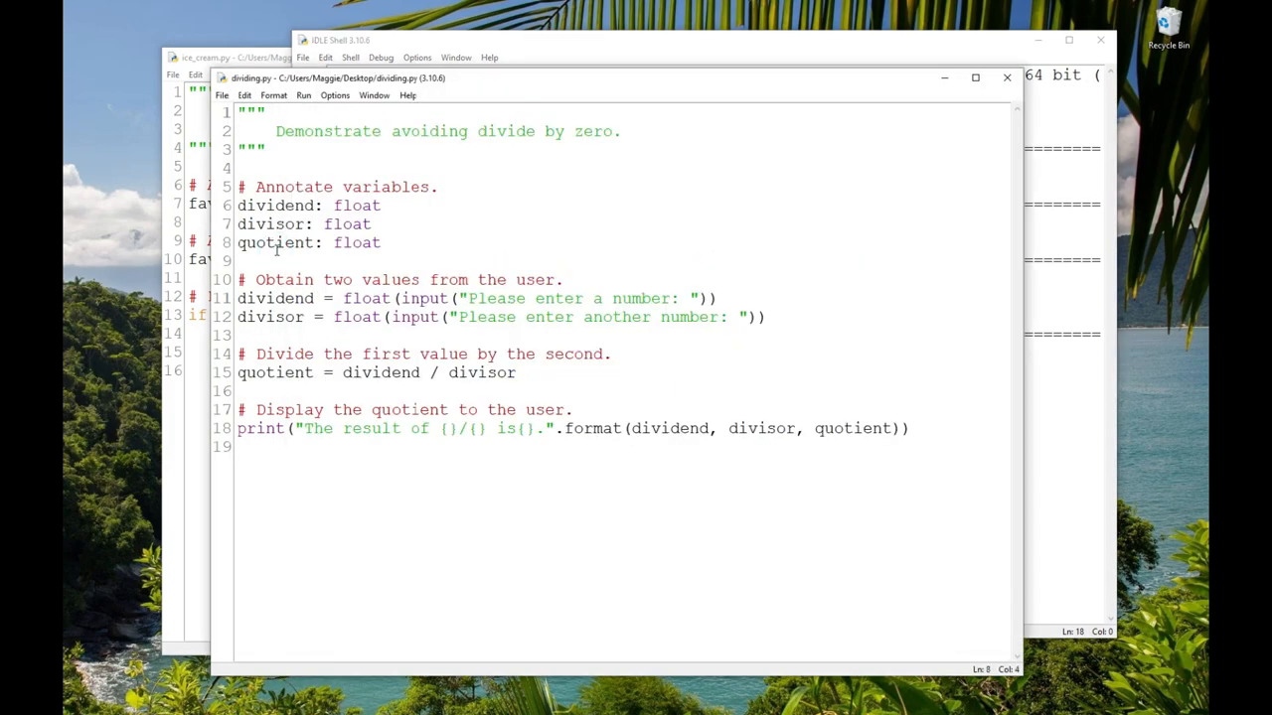
key("F5")
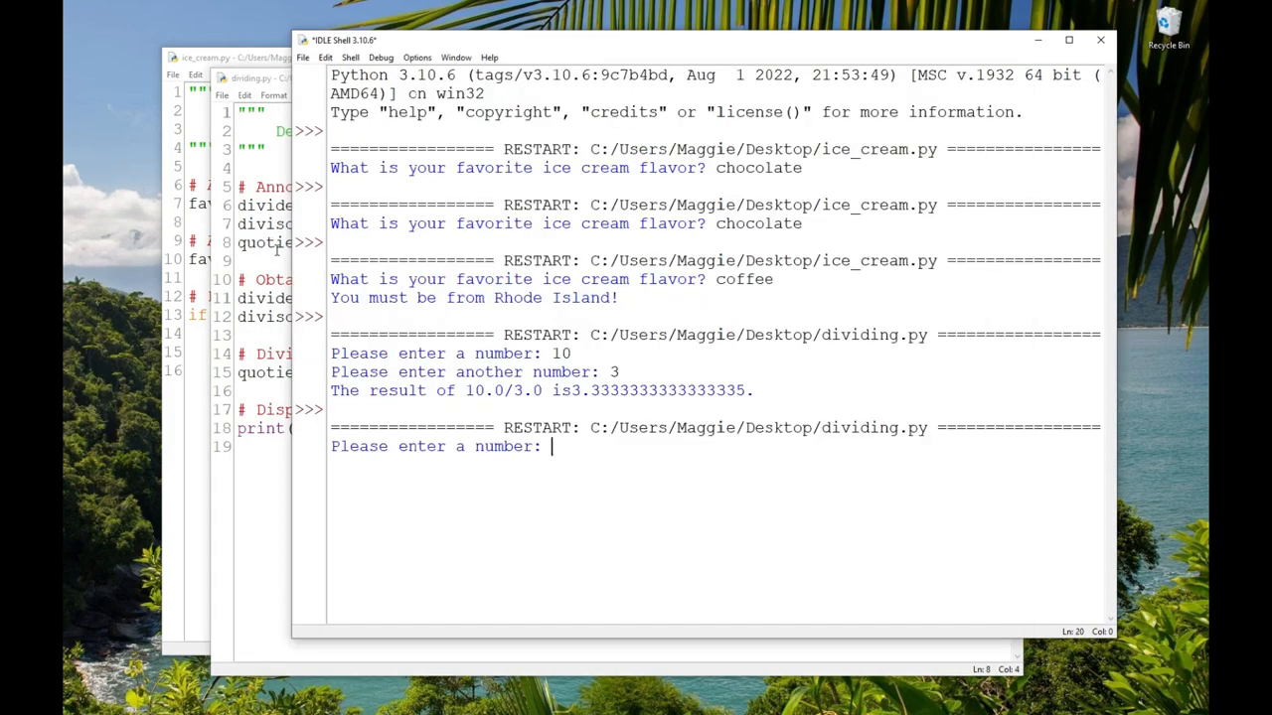
type("1")
type("0")
key("Return")
type("0")
key("Return")
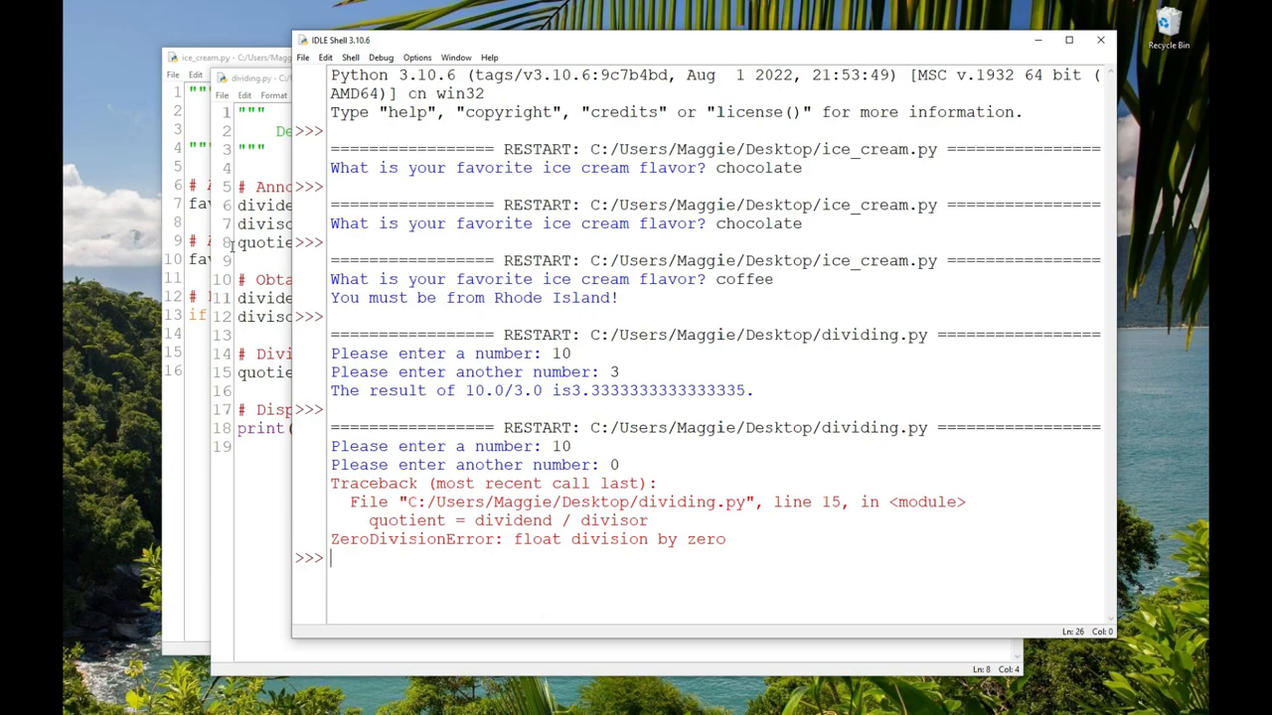
Highlight ZeroDivisionError in the traceback, then return to the dividing.py code.
double_click(399, 539)
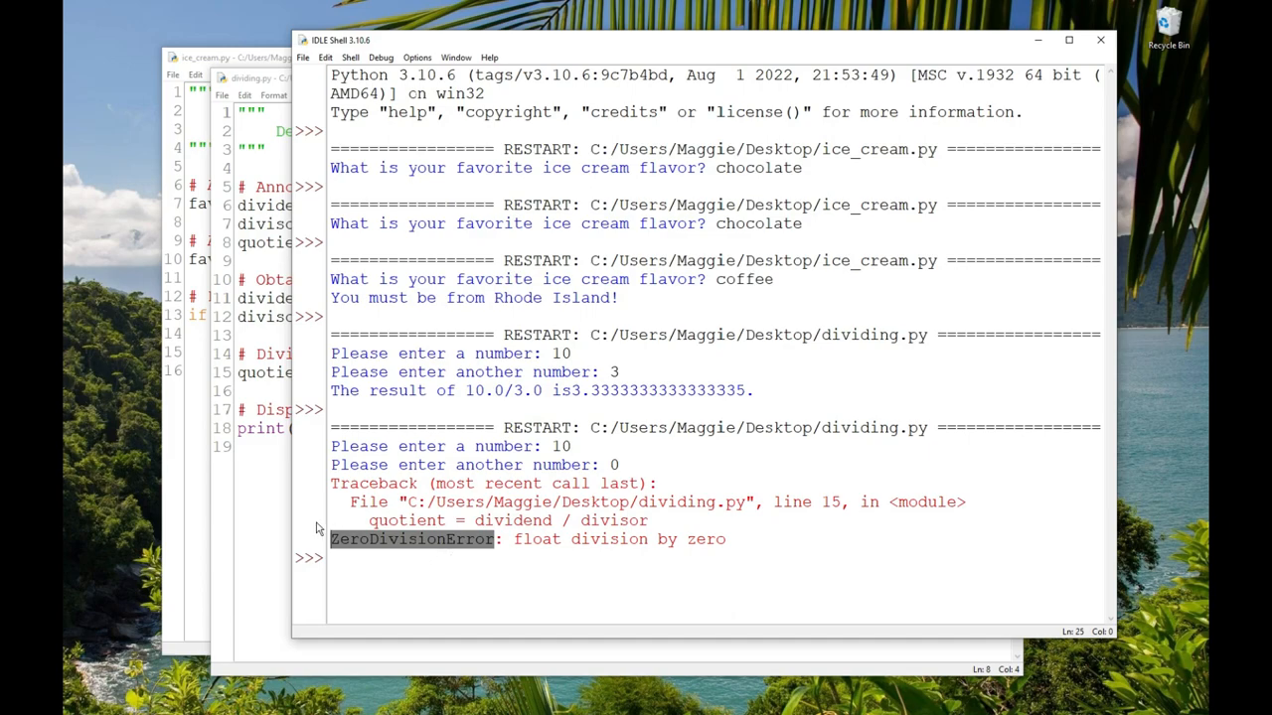
left_click(266, 488)
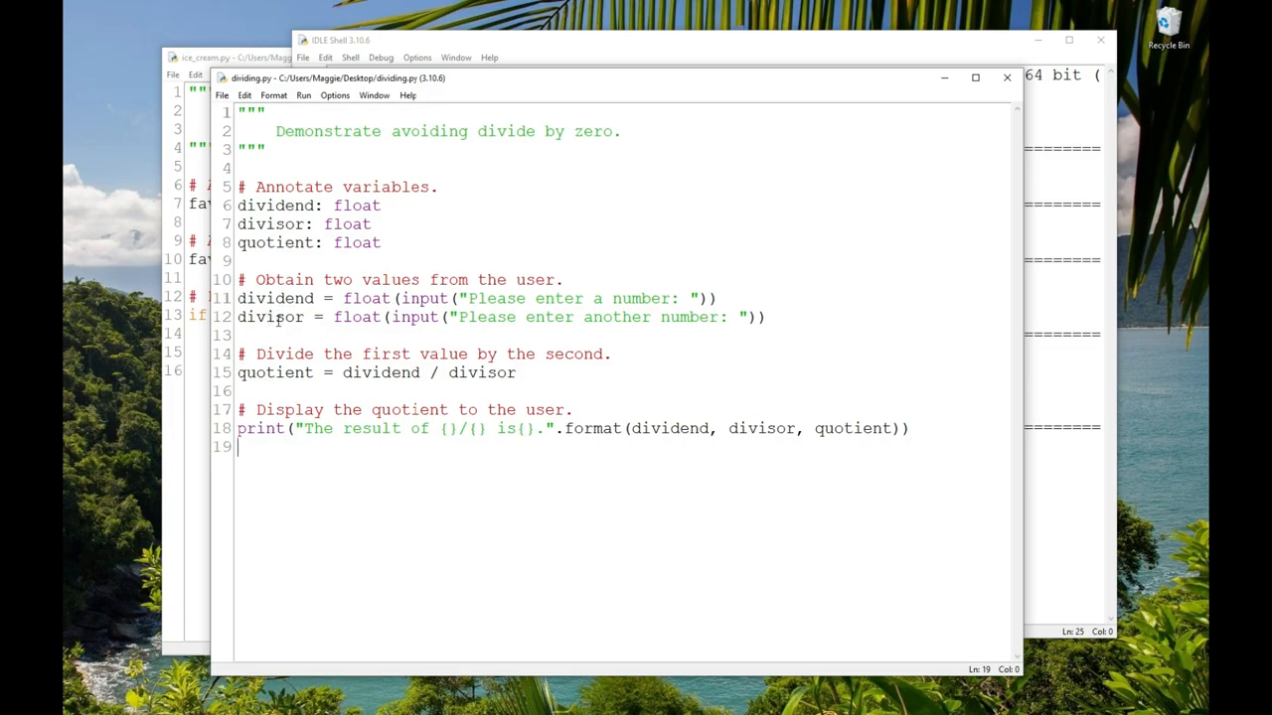
Add 'if divisor != 0:' above the division and indent the division and print lines under it.
left_click(274, 331)
key("Return")
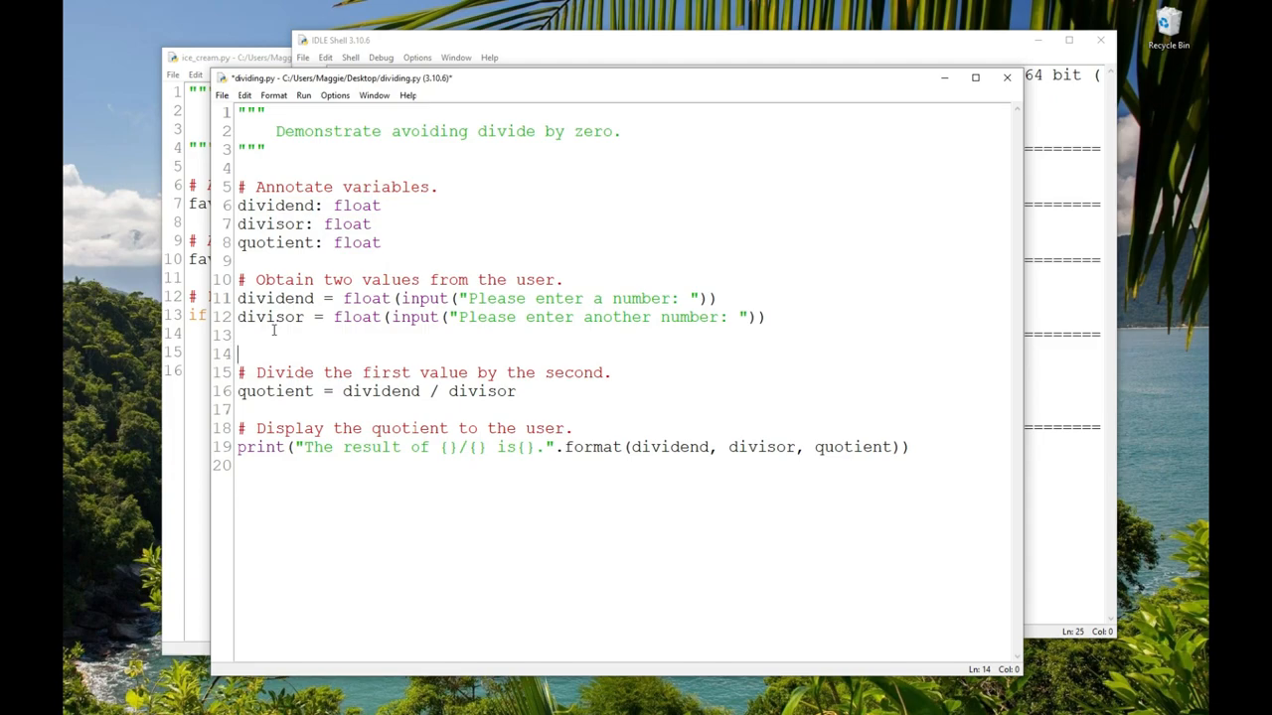
type("if divisor != 0:")
left_click(932, 454, "shift")
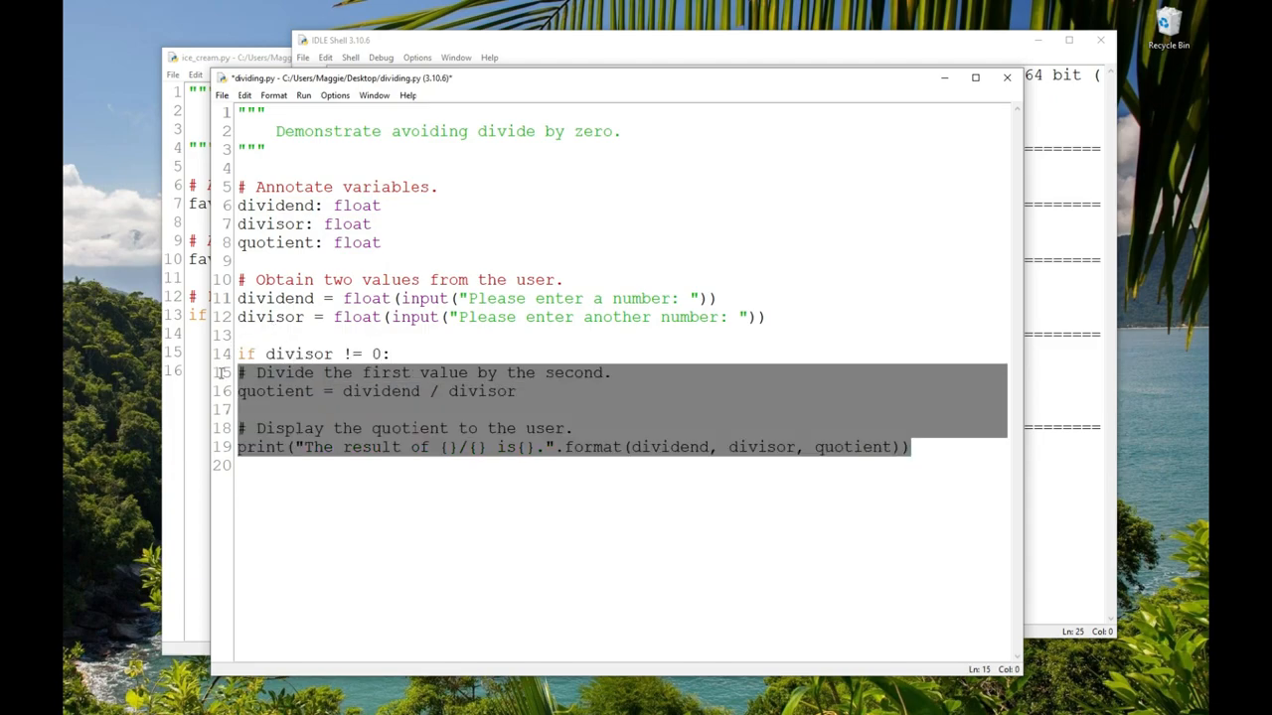
key("Tab")
left_click(348, 486)
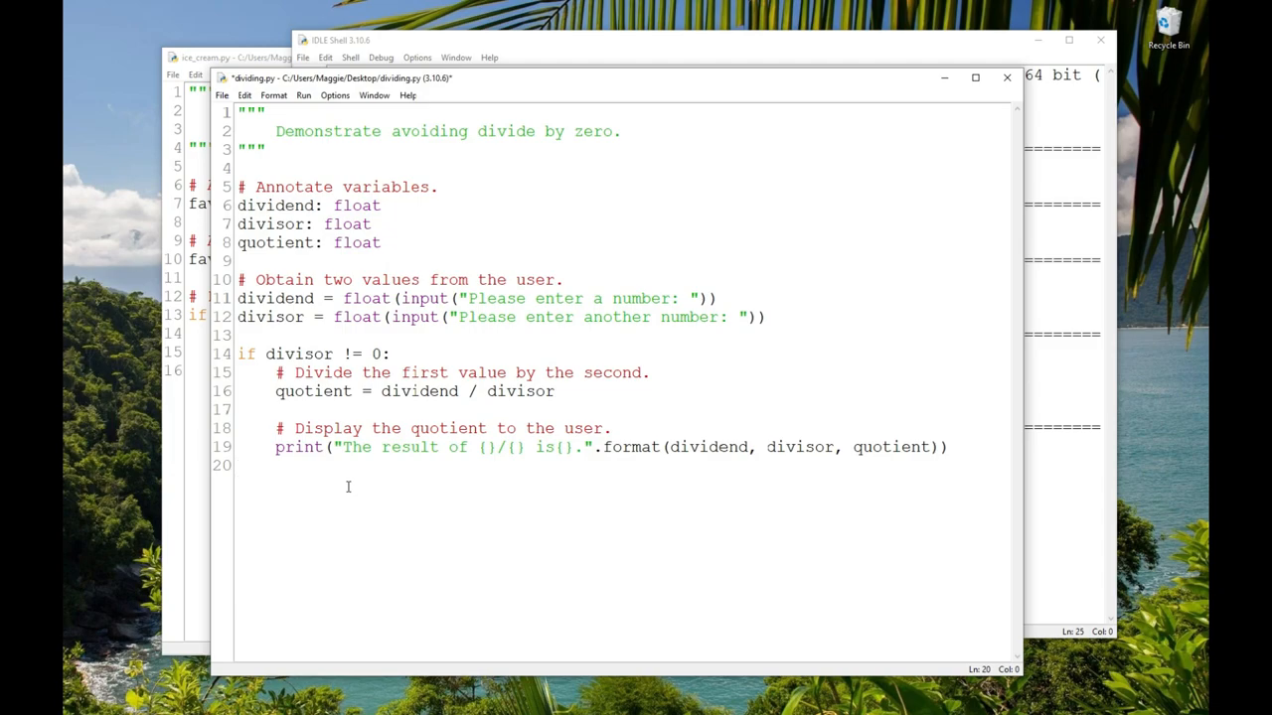
left_click_drag(343, 354, 363, 353)
Save dividing.py, then try and erase == at the shell prompt.
left_click(413, 375)
key("ctrl+s")
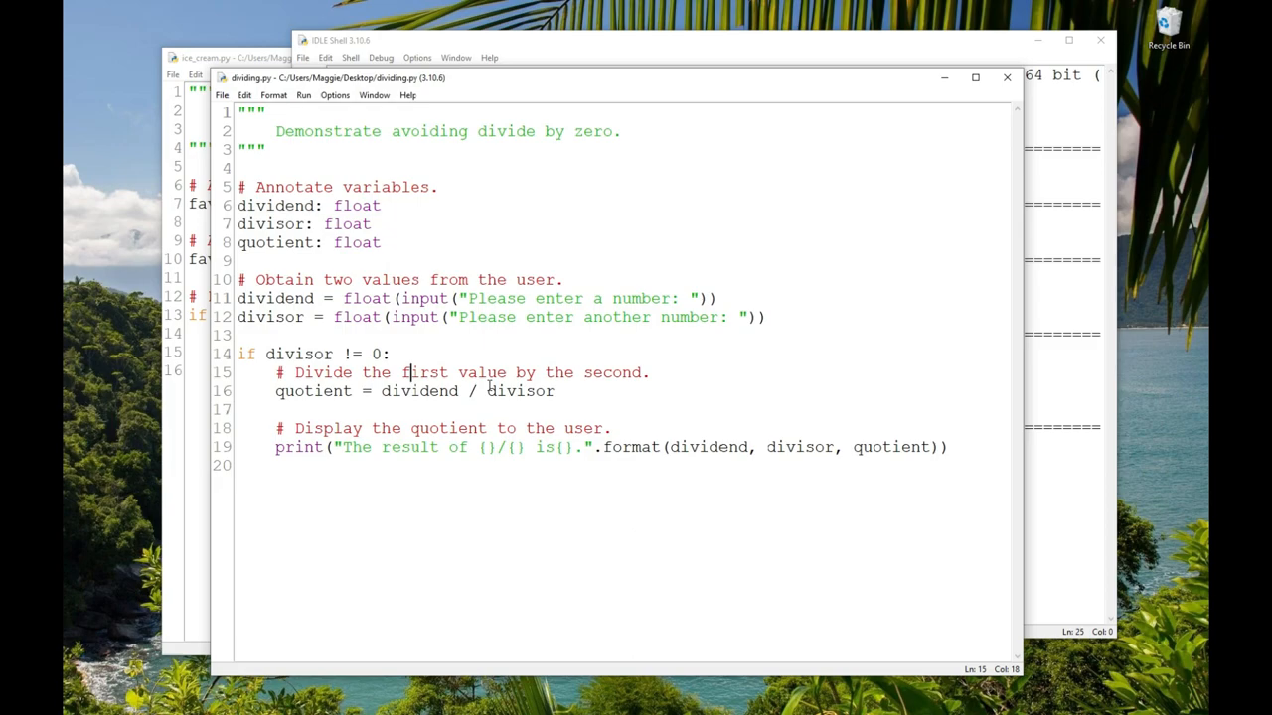
key("alt+Tab")
left_click(357, 558)
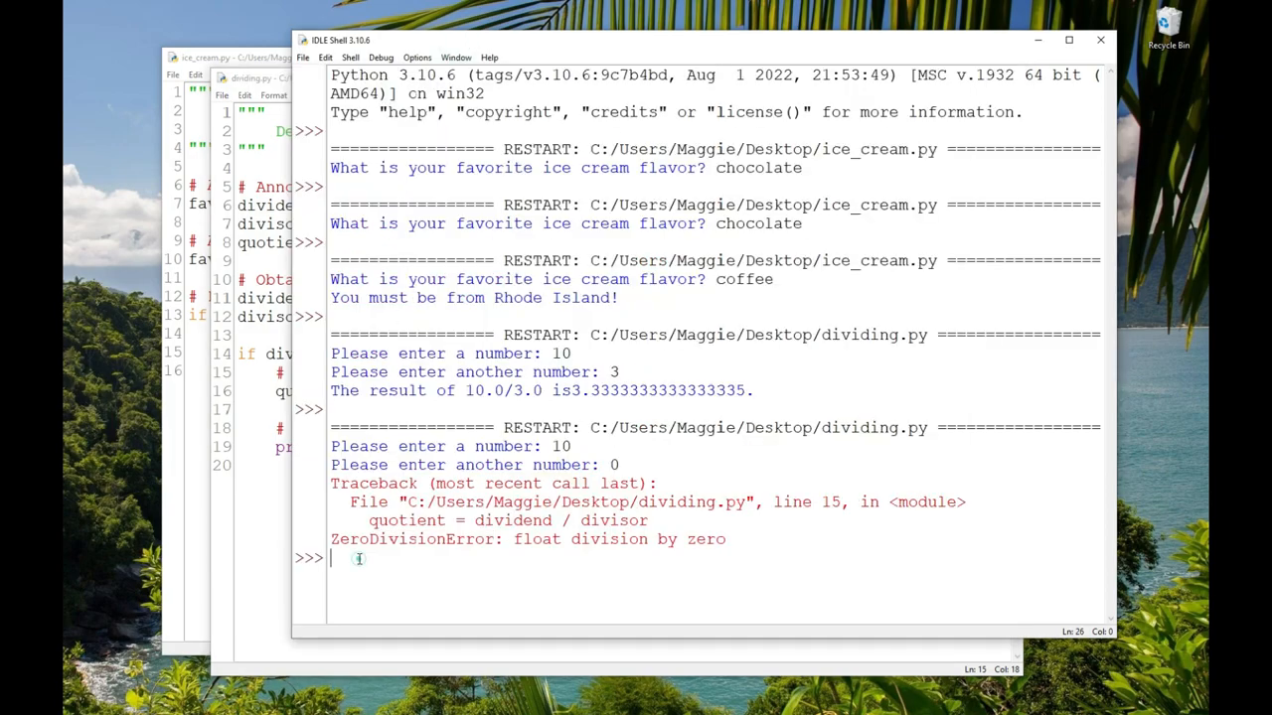
type("==")
key("BackSpace")
key("BackSpace")
type("=")
Compare with the = assignment on line 11, then erase != and == at the shell prompt.
left_click(277, 383)
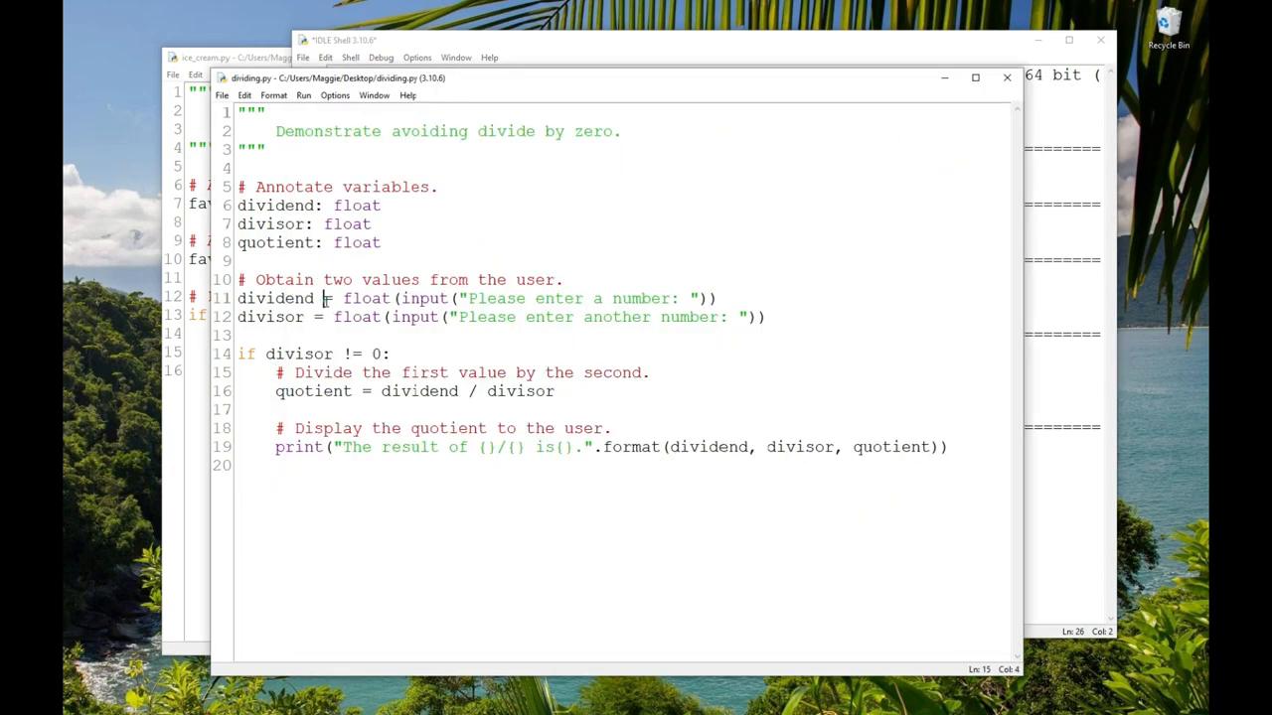
left_click_drag(324, 300, 337, 306)
left_click(1063, 346)
type("!=")
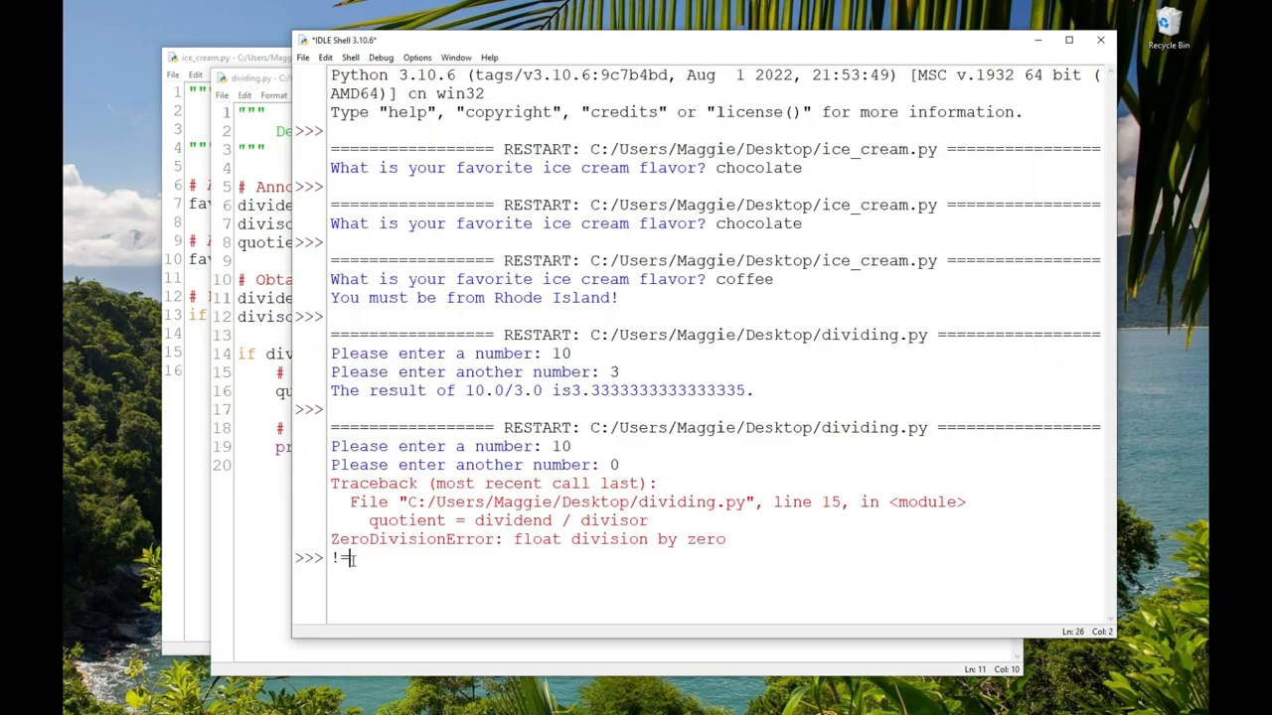
left_click(350, 558)
key("BackSpace")
key("BackSpace")
type("==")
key("BackSpace")
key("BackSpace")
type(">")
Erase the > operator typed at the shell prompt.
key("BackSpace")
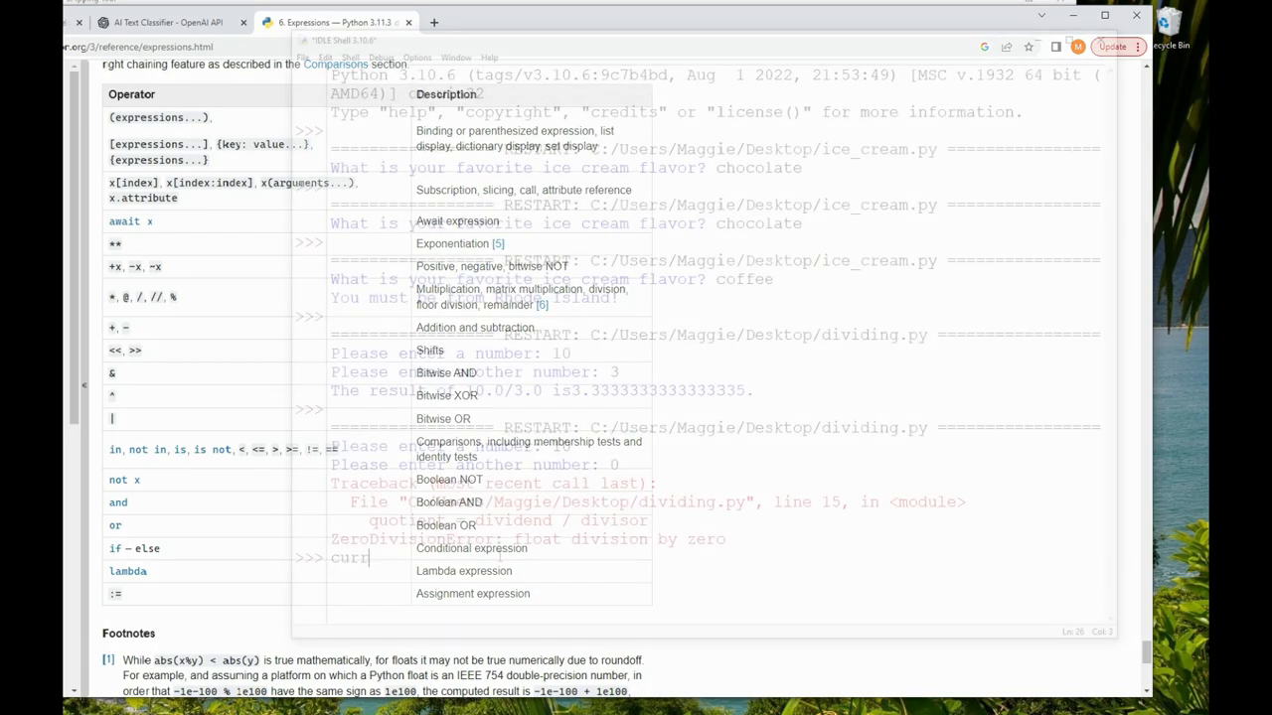
type("ent_year - b")
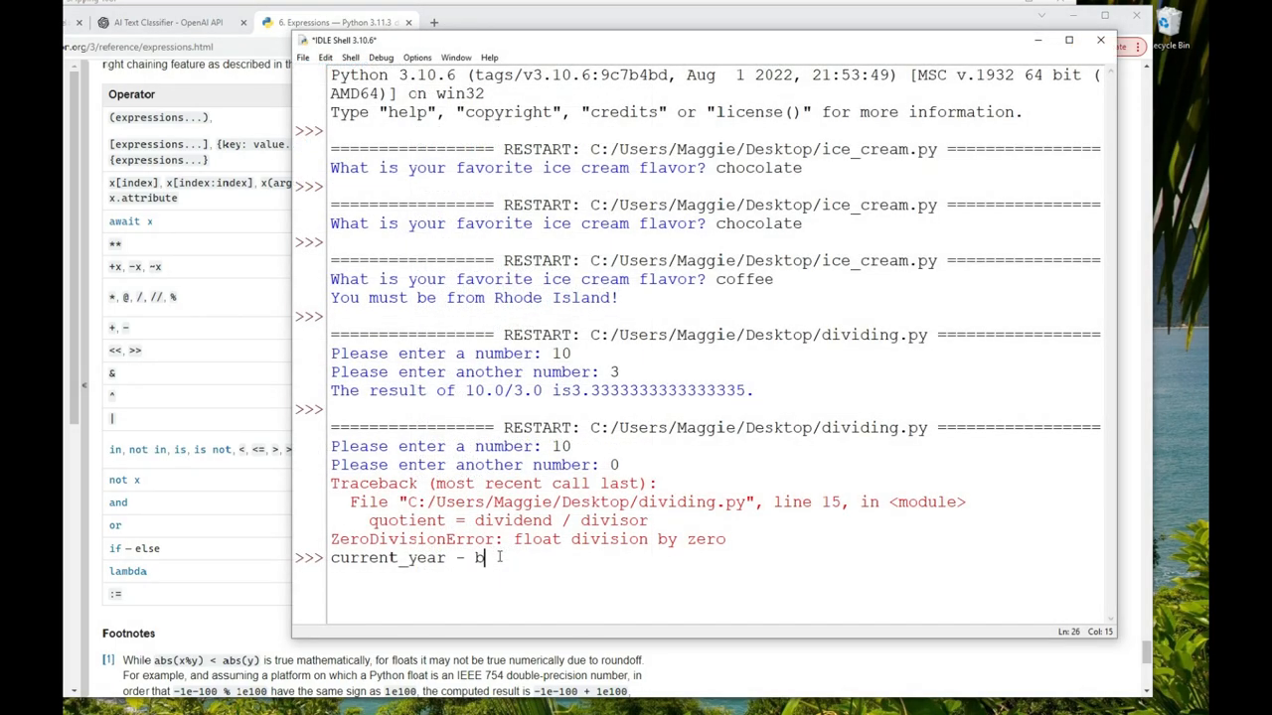
type("irth_year >")
type("= 18")
Highlight the birth_year >= 18 part of the typed expression, then clear the highlight.
mouse_move(621, 558)
left_mouse_down()
mouse_move(474, 558)
mouse_move(632, 554)
left_mouse_up()
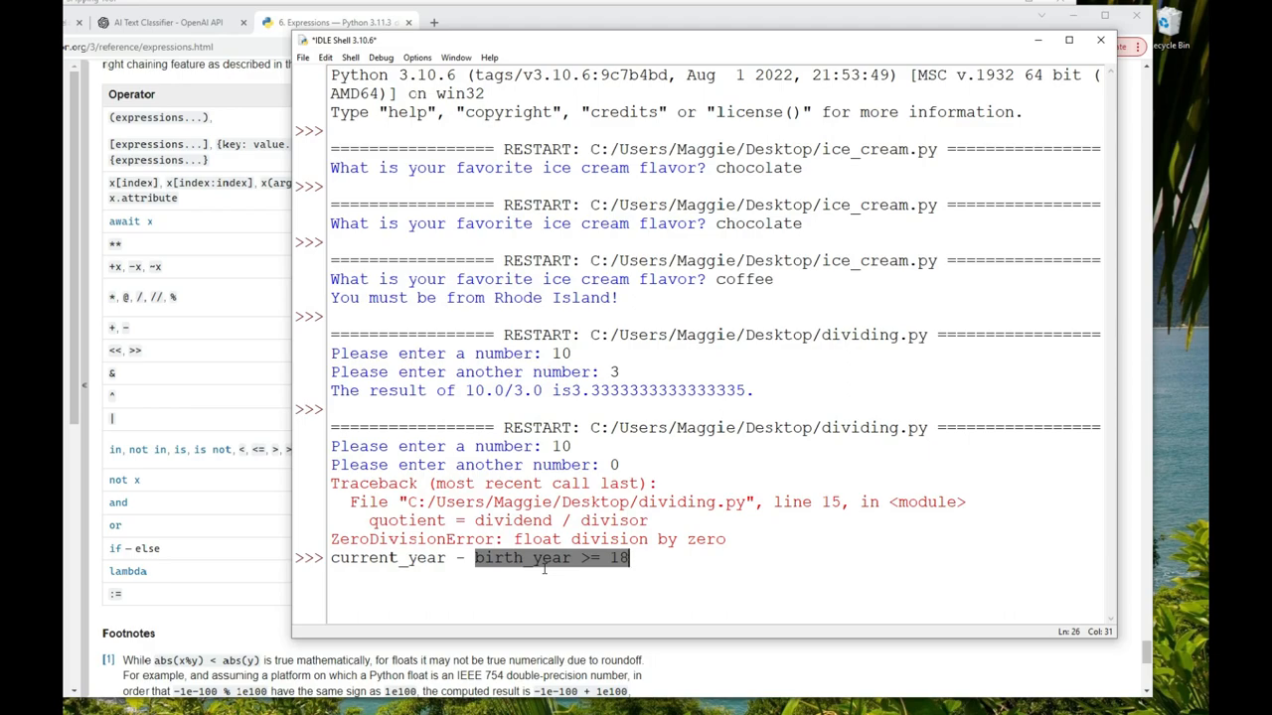
left_click(657, 558)
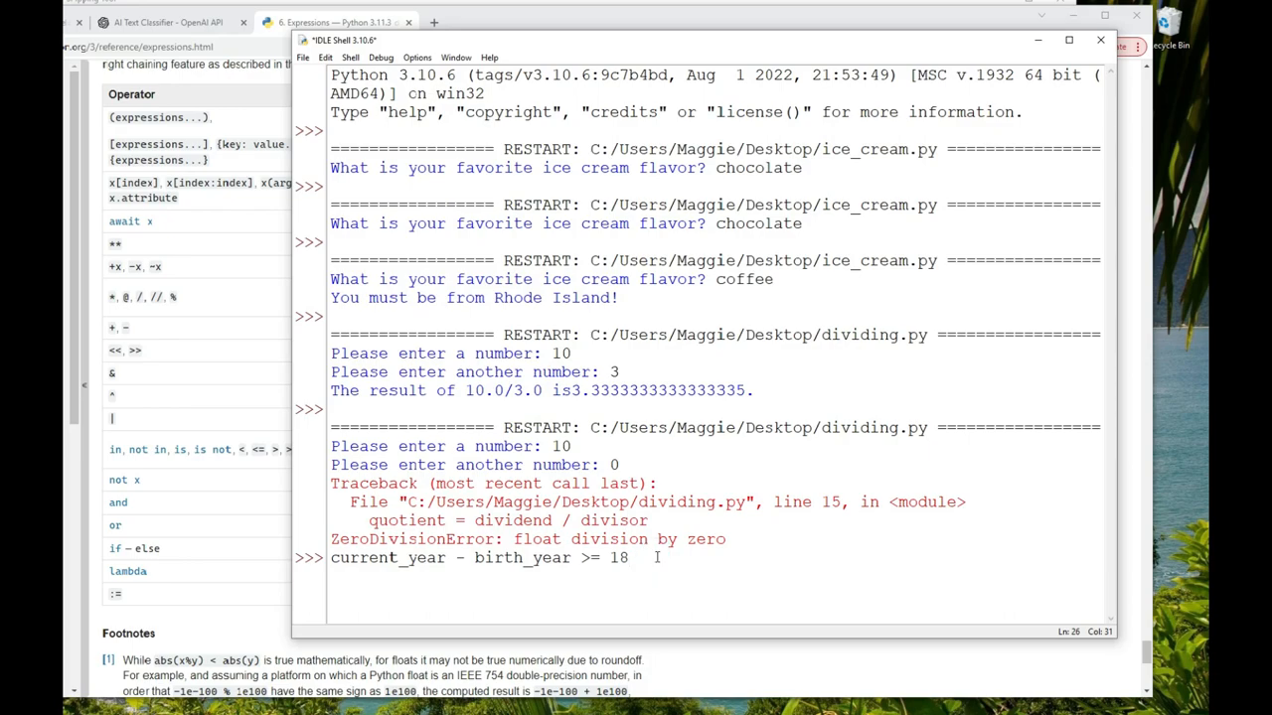